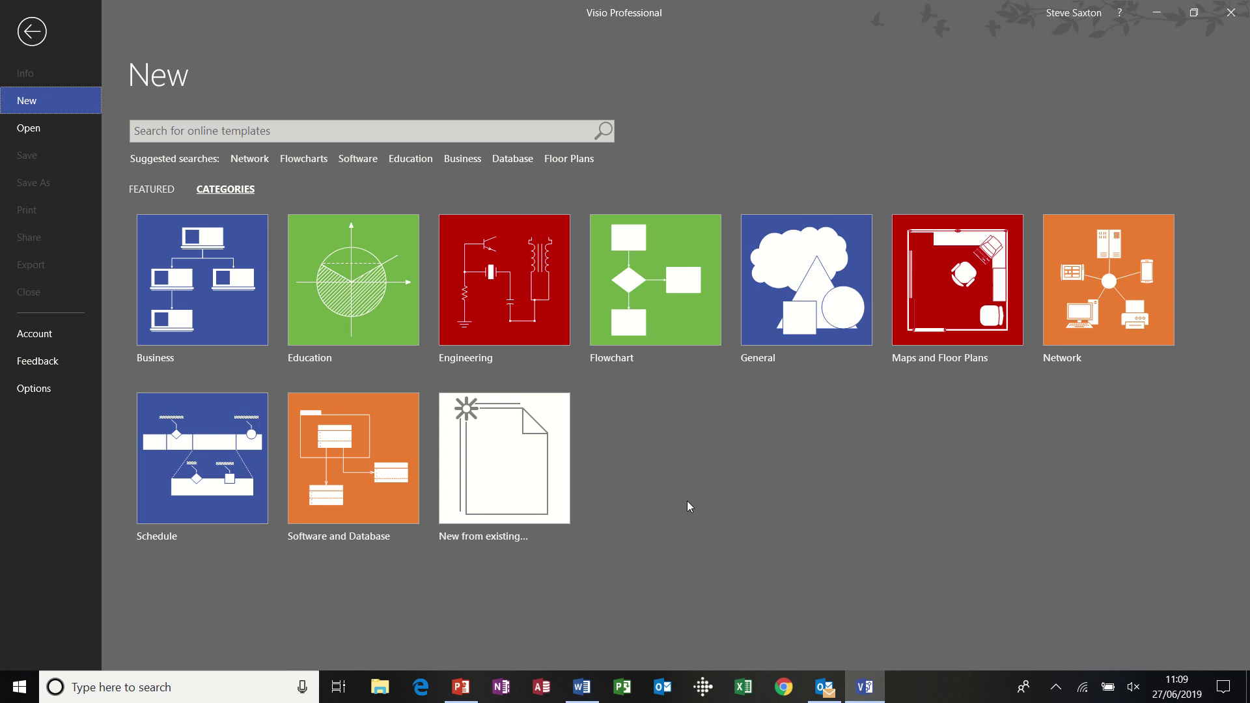
Choose the Gantt Chart template from the Schedule template category.
{"action": "left_click", "coordinate": [223, 459]}
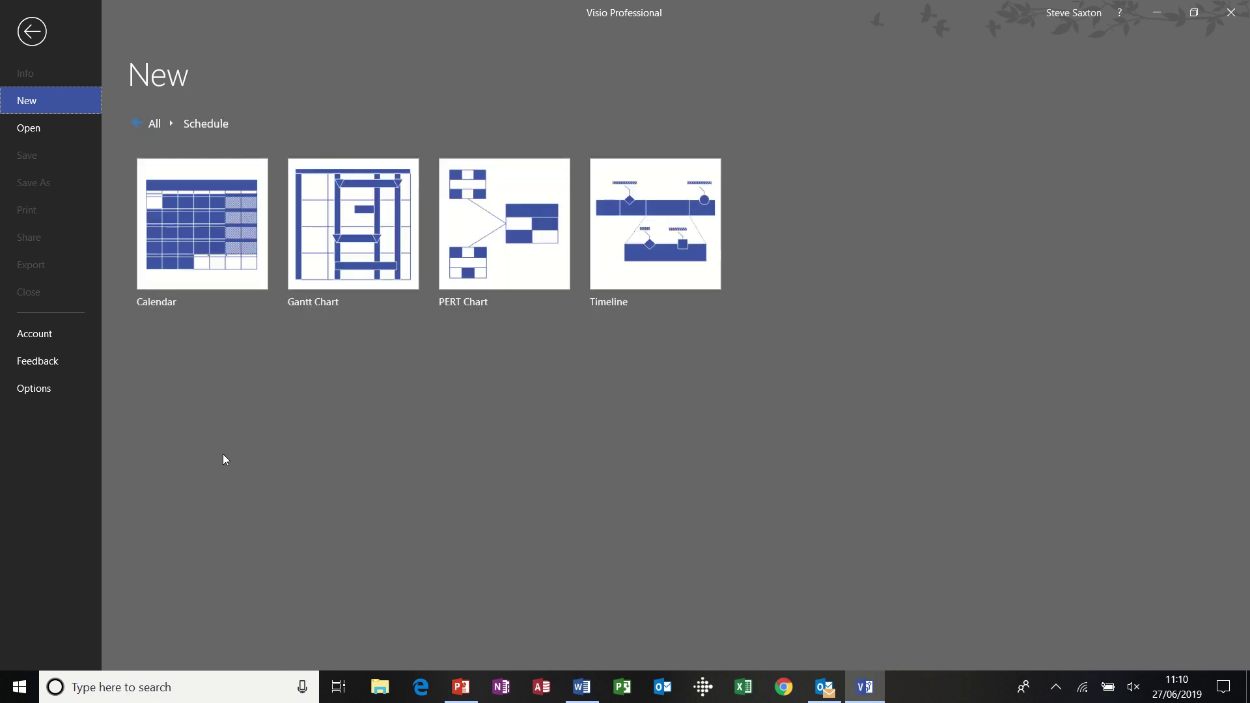
{"action": "left_click", "coordinate": [365, 225]}
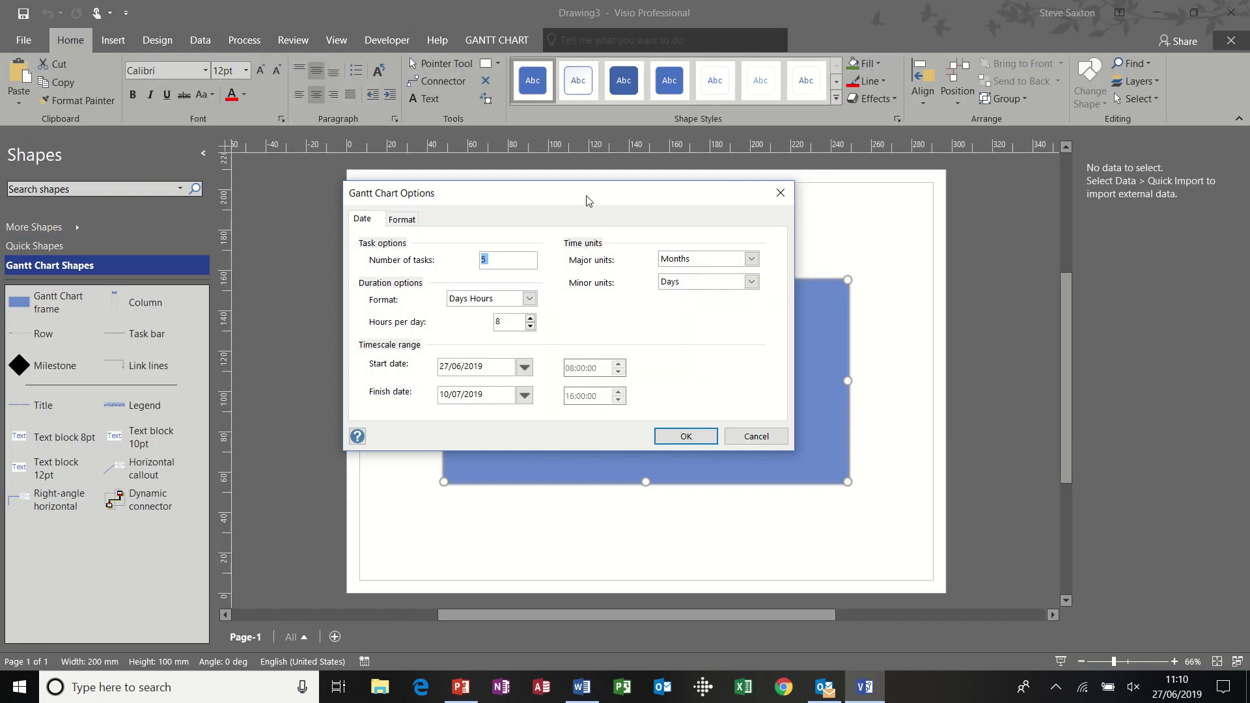
Accept the Gantt Chart Options defaults: 5 tasks, Months/Days, 27/06/2019 to 10/07/2019.
{"action": "left_click_drag", "start_coordinate": [575, 193], "coordinate": [708, 209]}
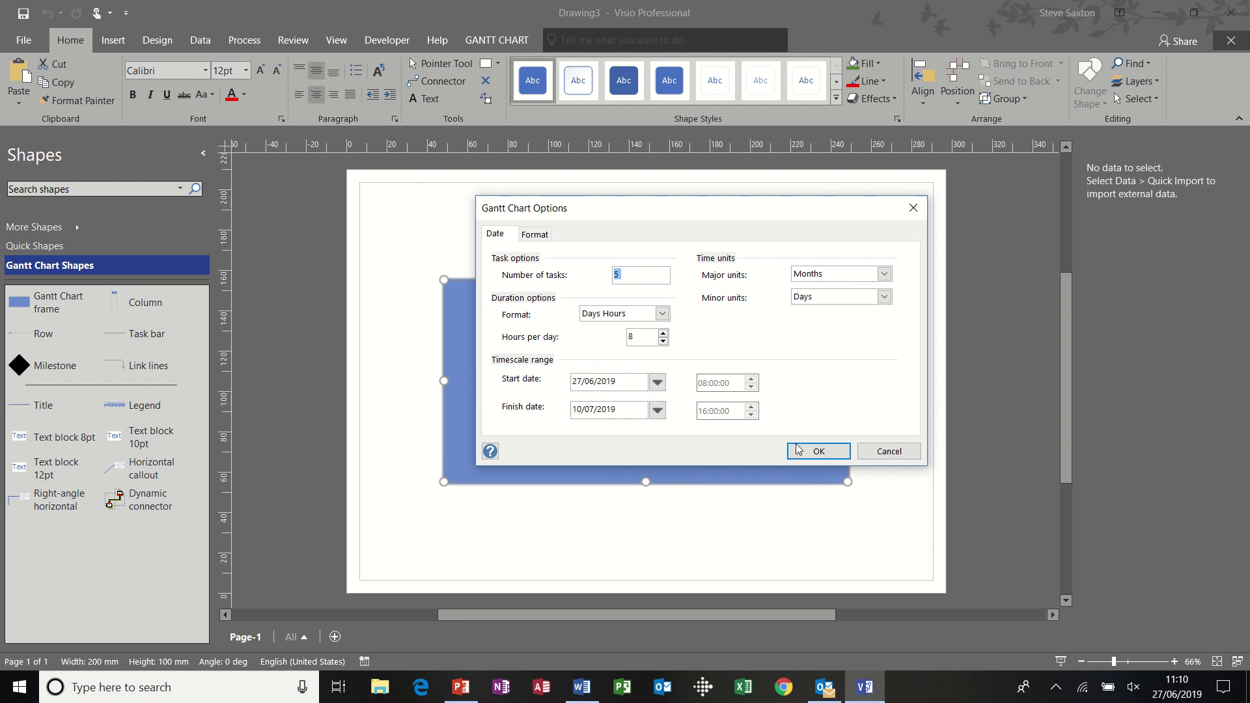
{"action": "left_click", "coordinate": [812, 453]}
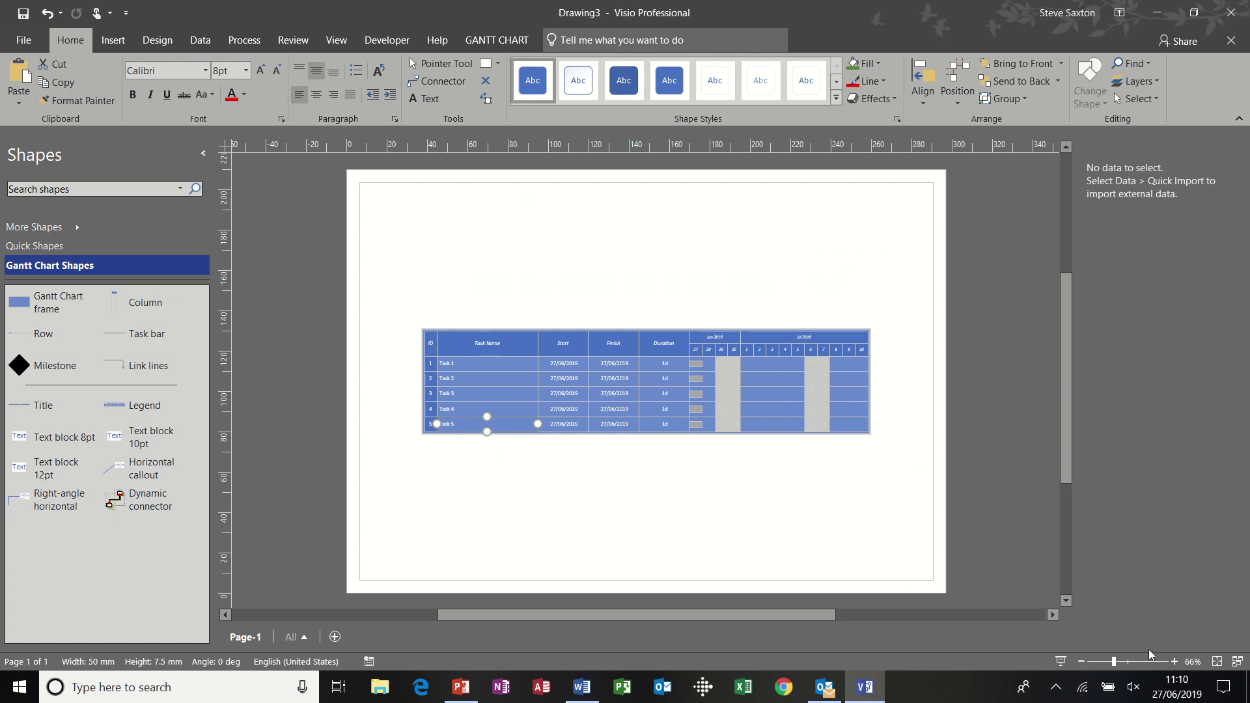
Zoom in and rename tasks 1 and 2 to Software Implementation and Install software room 1.
{"action": "left_click", "coordinate": [1172, 662]}
{"action": "left_click", "coordinate": [1172, 662]}
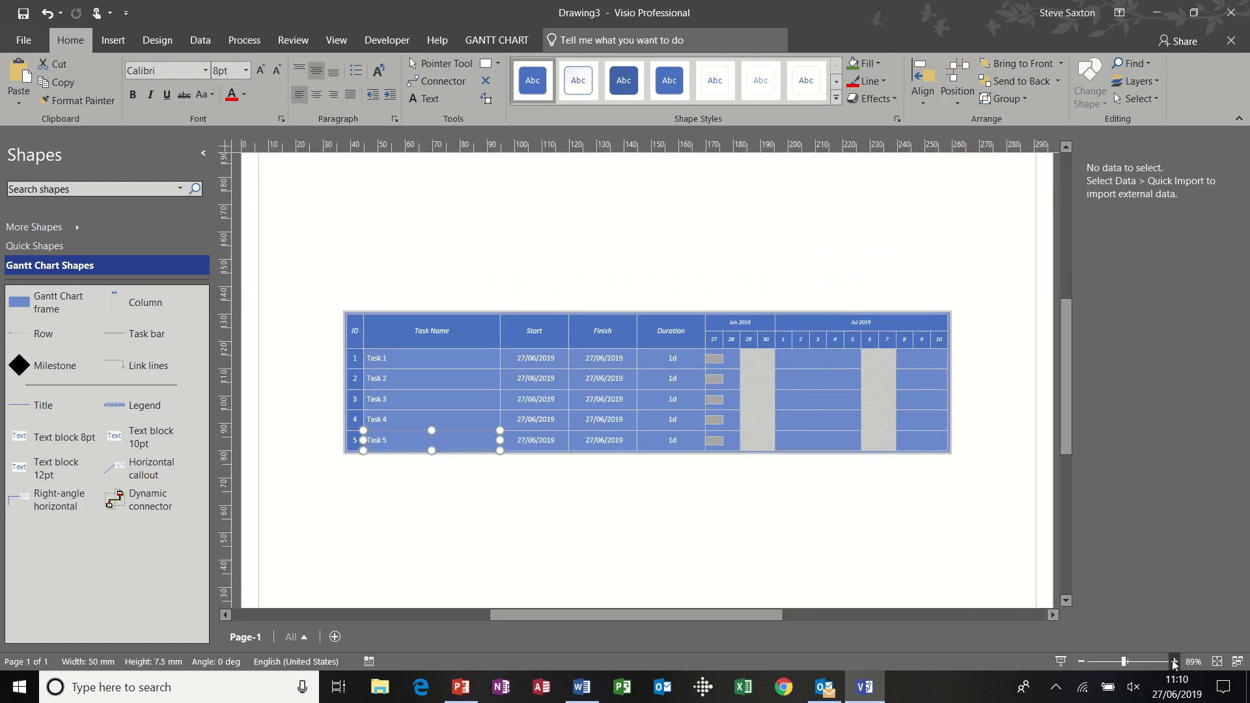
{"action": "left_click", "coordinate": [1172, 661]}
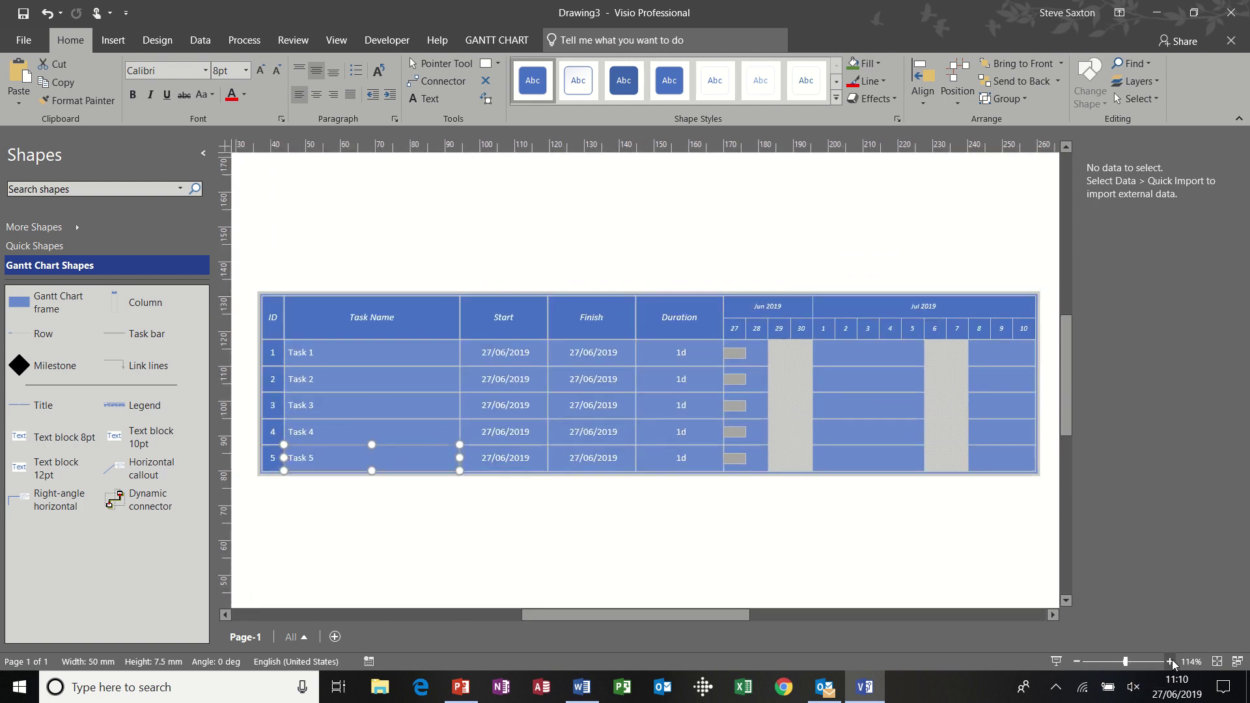
{"action": "left_click", "coordinate": [319, 354]}
{"action": "type", "text": "Software Imple"}
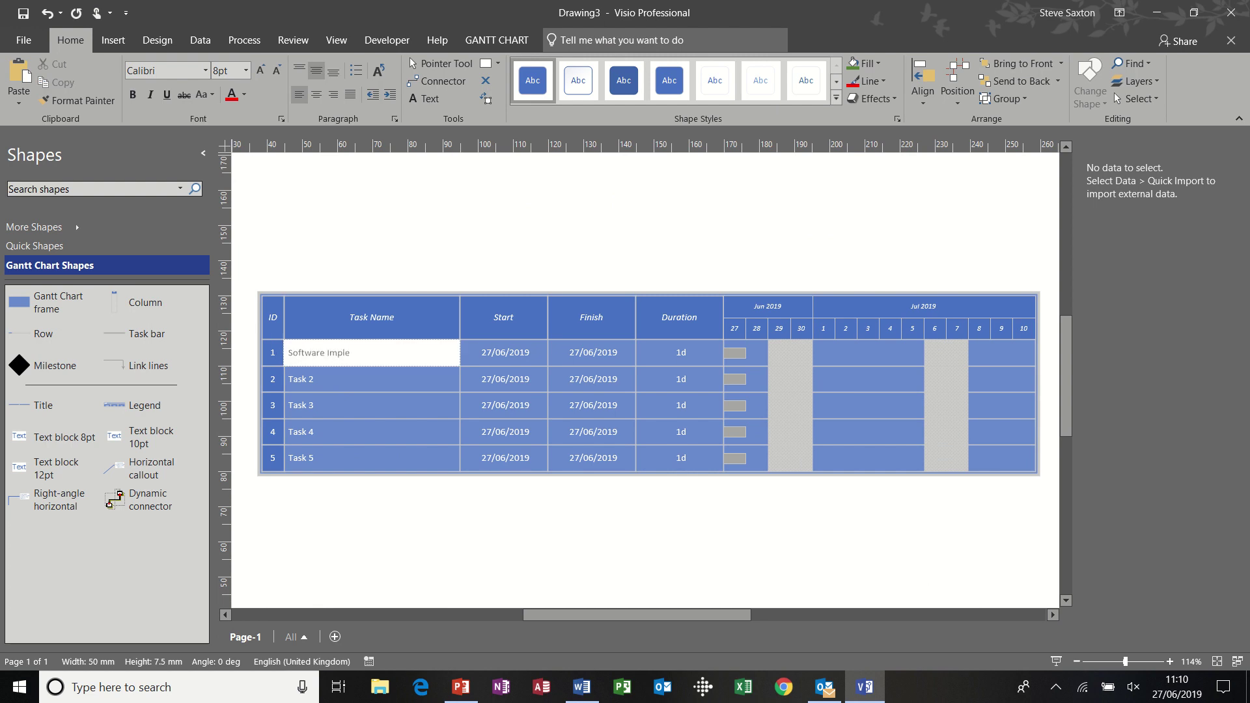
{"action": "type", "text": "mentation"}
{"action": "left_click", "coordinate": [312, 375]}
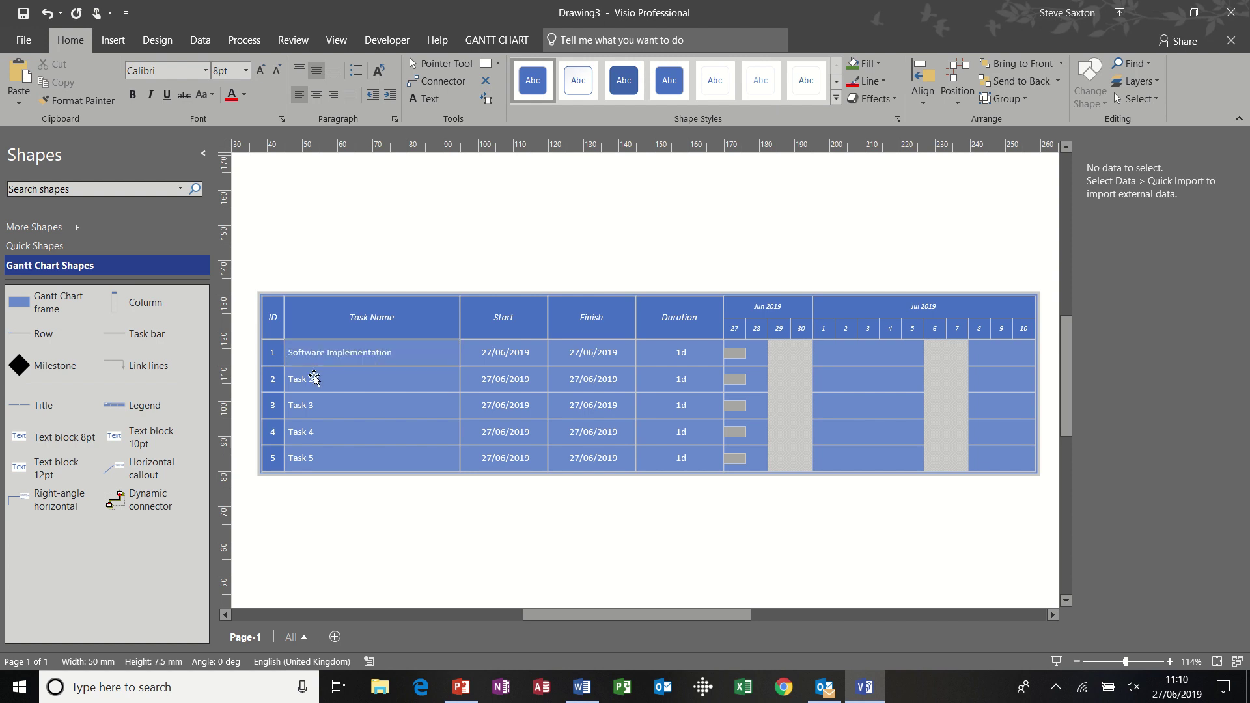
{"action": "type", "text": "In"}
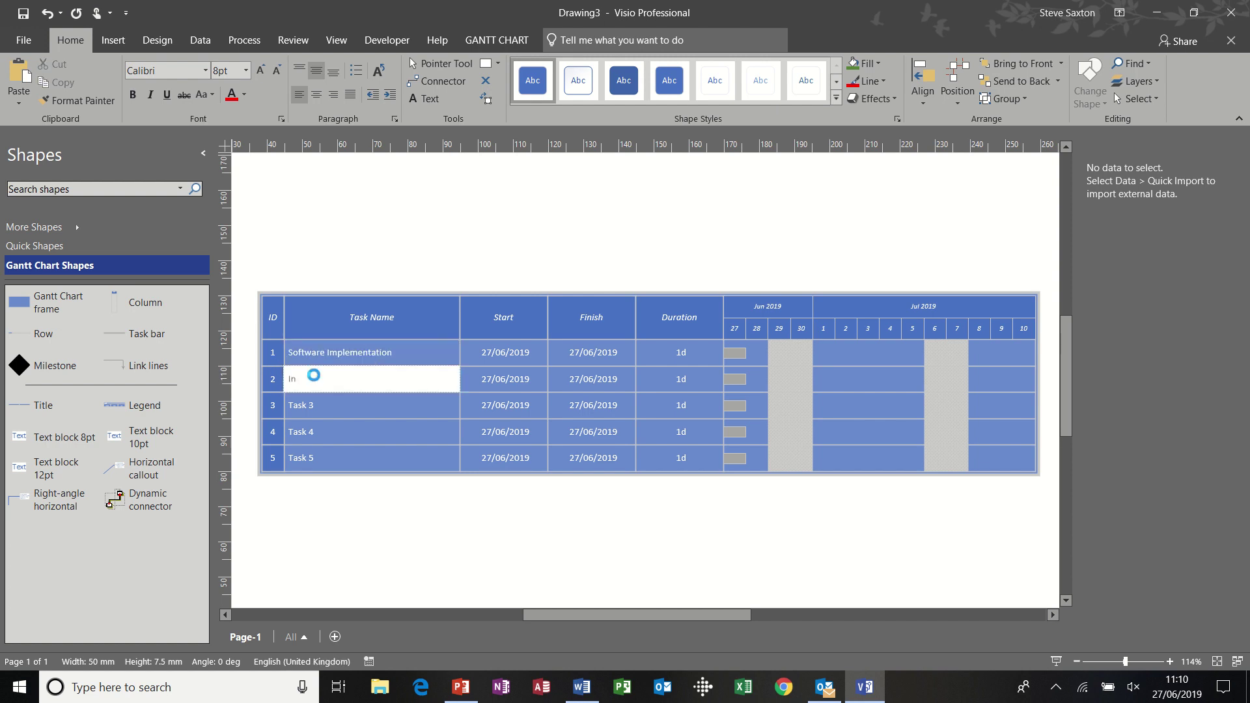
{"action": "type", "text": "stall software room 1"}
Rename tasks 3–5 to Test software, Train on software and End of phase.
{"action": "left_click", "coordinate": [308, 410]}
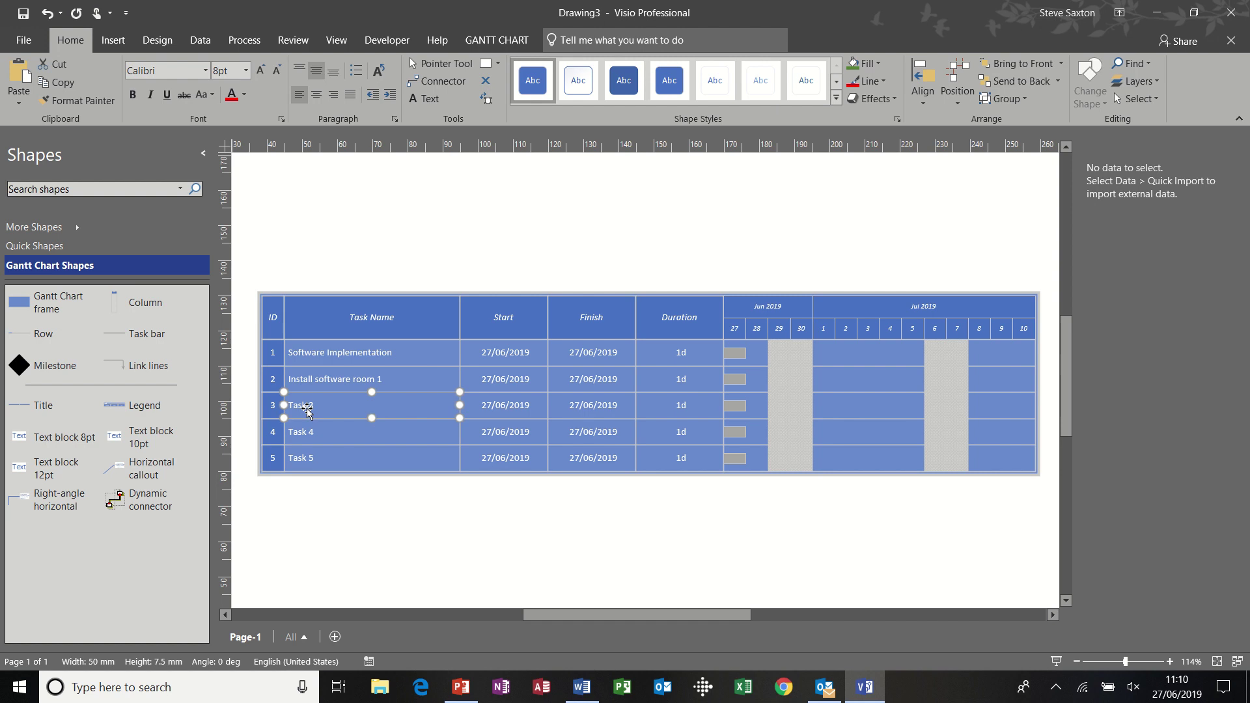
{"action": "type", "text": "Test software"}
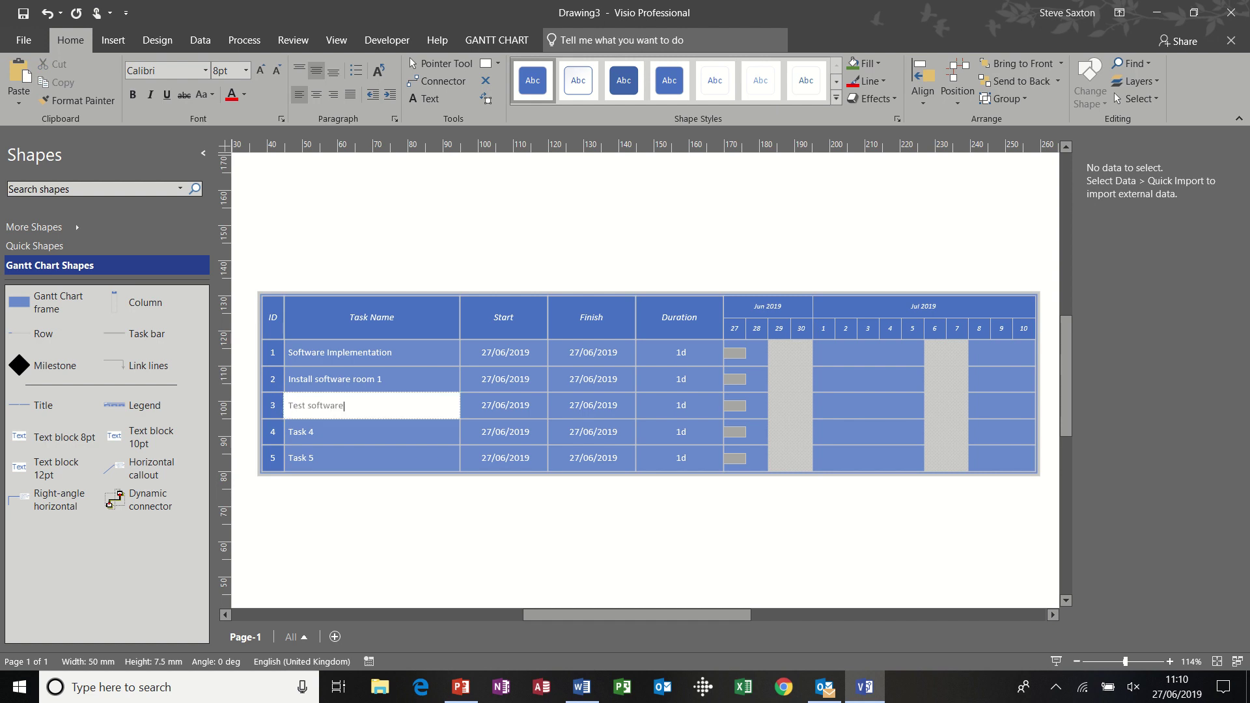
{"action": "left_click", "coordinate": [332, 434]}
{"action": "type", "text": "Tra"}
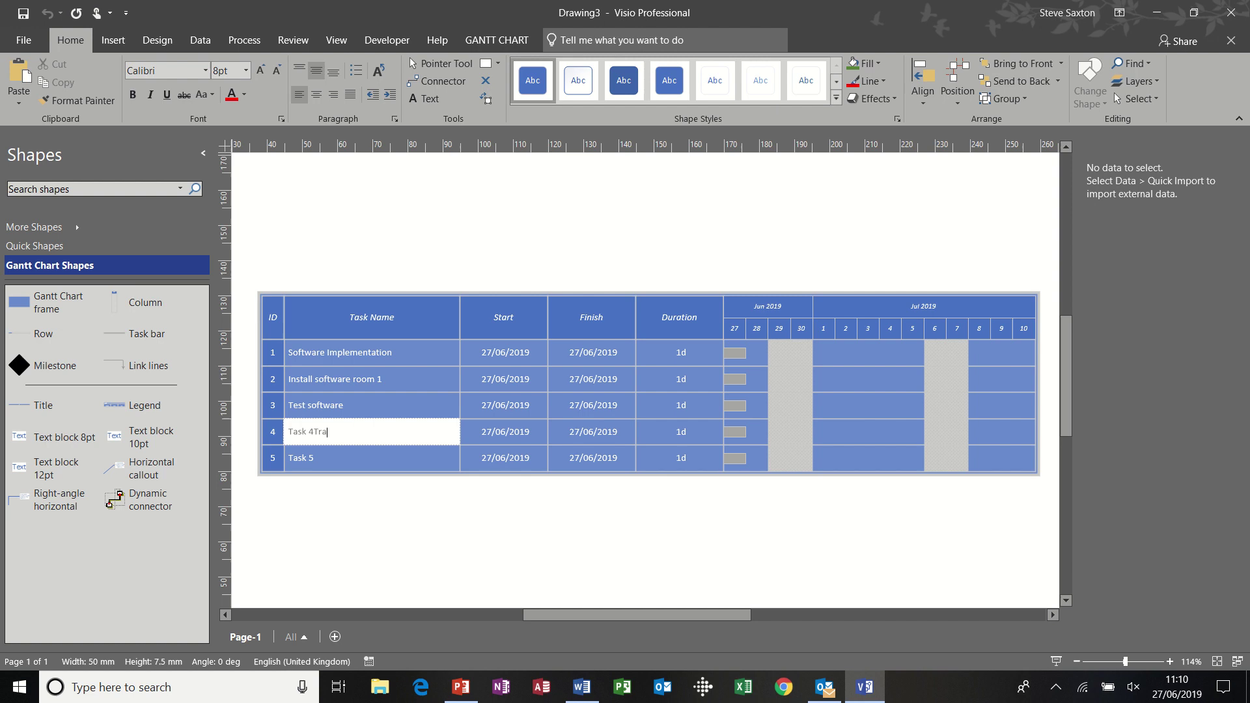
{"action": "type", "text": "in on software"}
{"action": "left_click", "coordinate": [330, 459]}
{"action": "type", "text": "End of phase"}
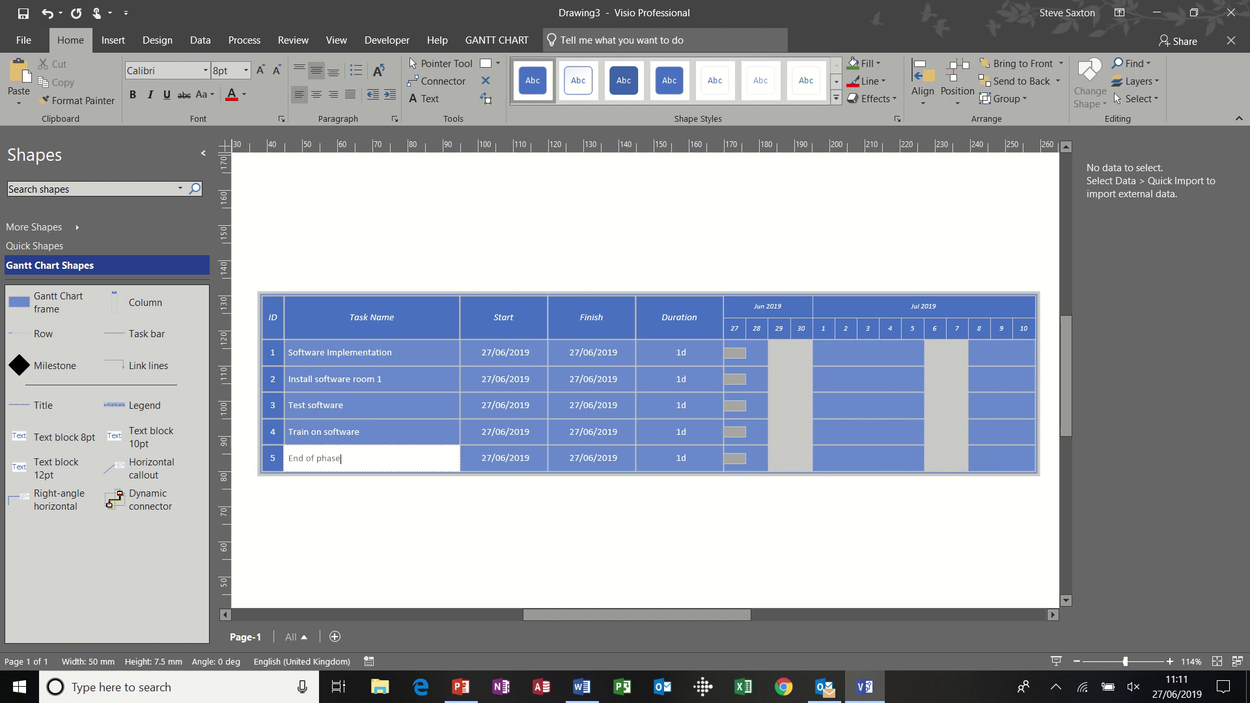
{"action": "left_click", "coordinate": [396, 378]}
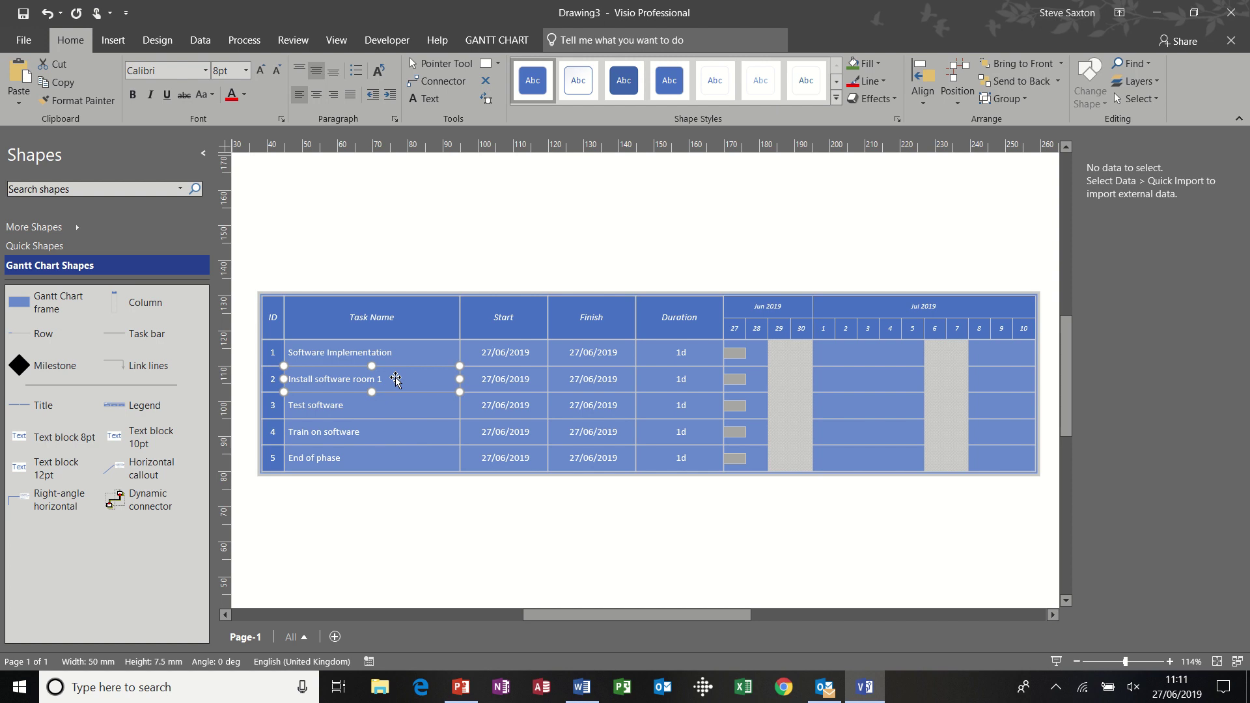
Link Install software room 1 through End of phase in sequence.
{"action": "left_click", "coordinate": [335, 406], "text": "shift"}
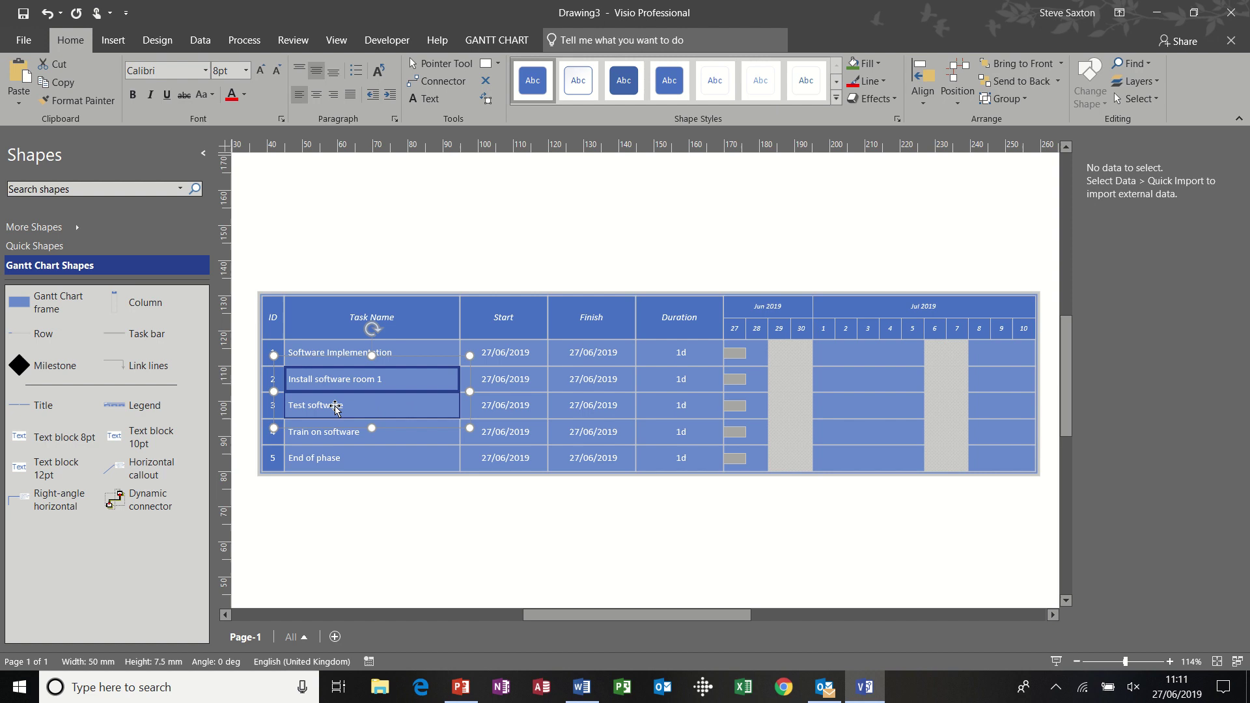
{"action": "left_click", "coordinate": [335, 435], "text": "shift"}
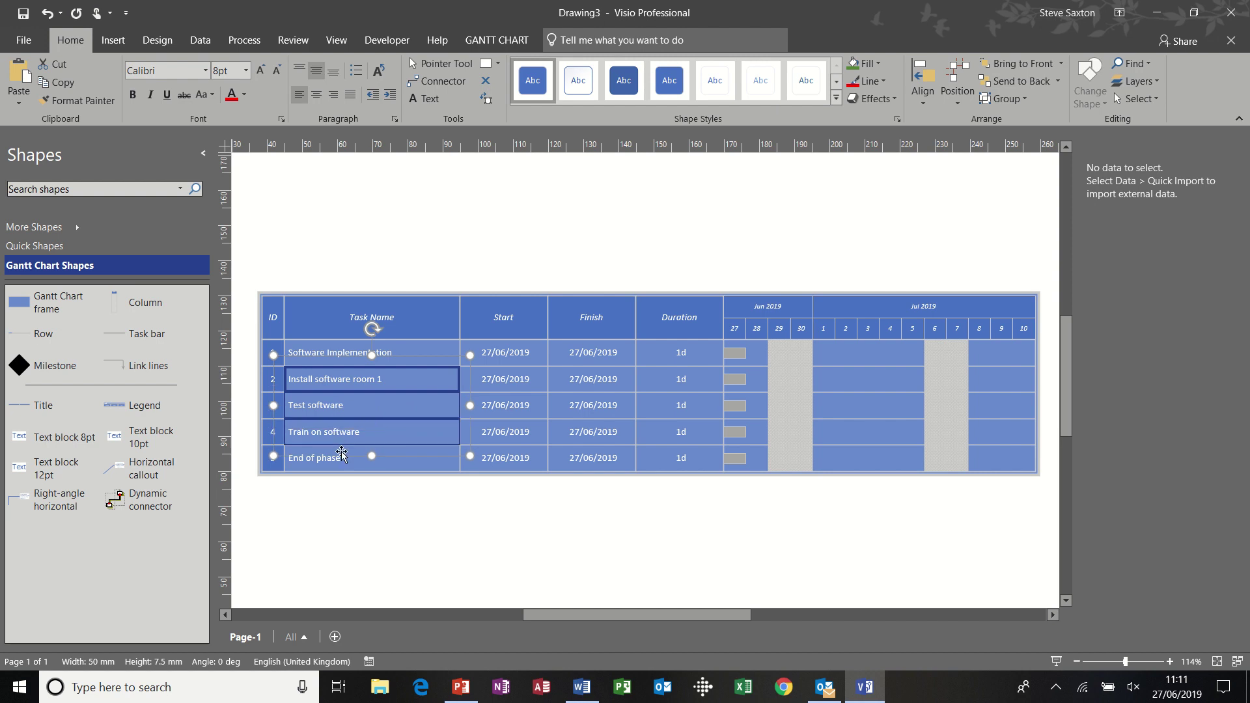
{"action": "left_click", "coordinate": [344, 461], "text": "shift"}
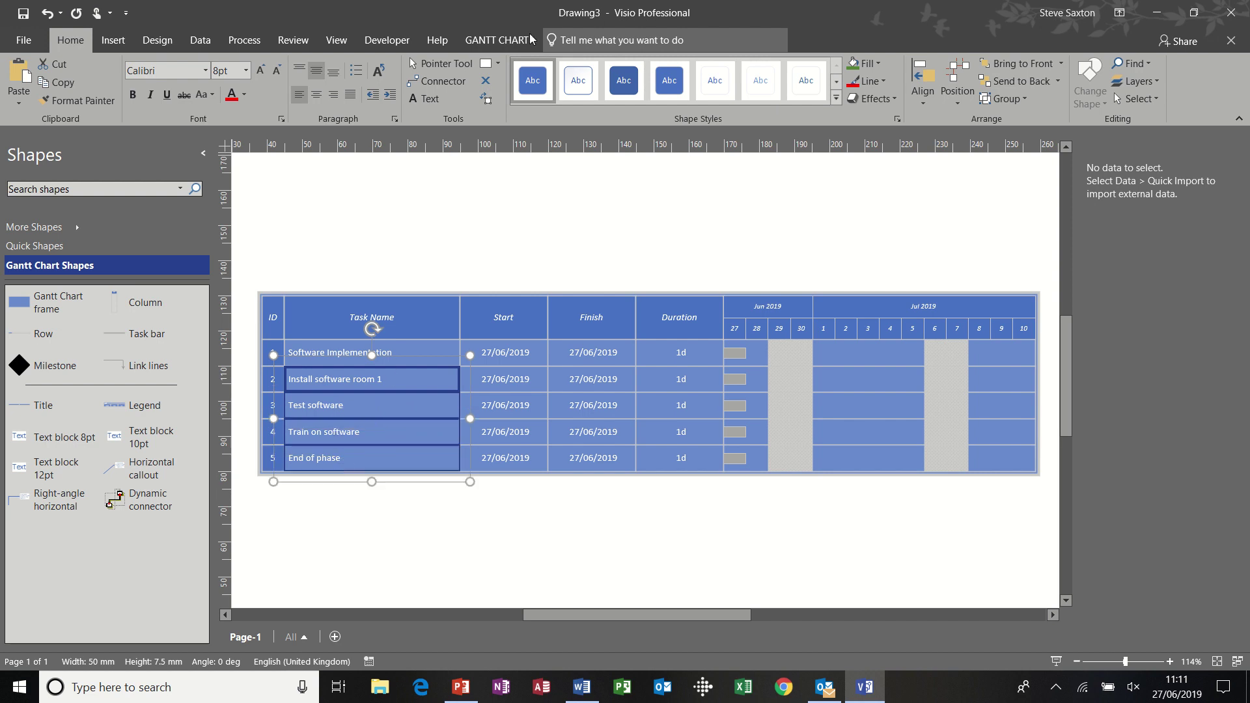
{"action": "left_click", "coordinate": [492, 40]}
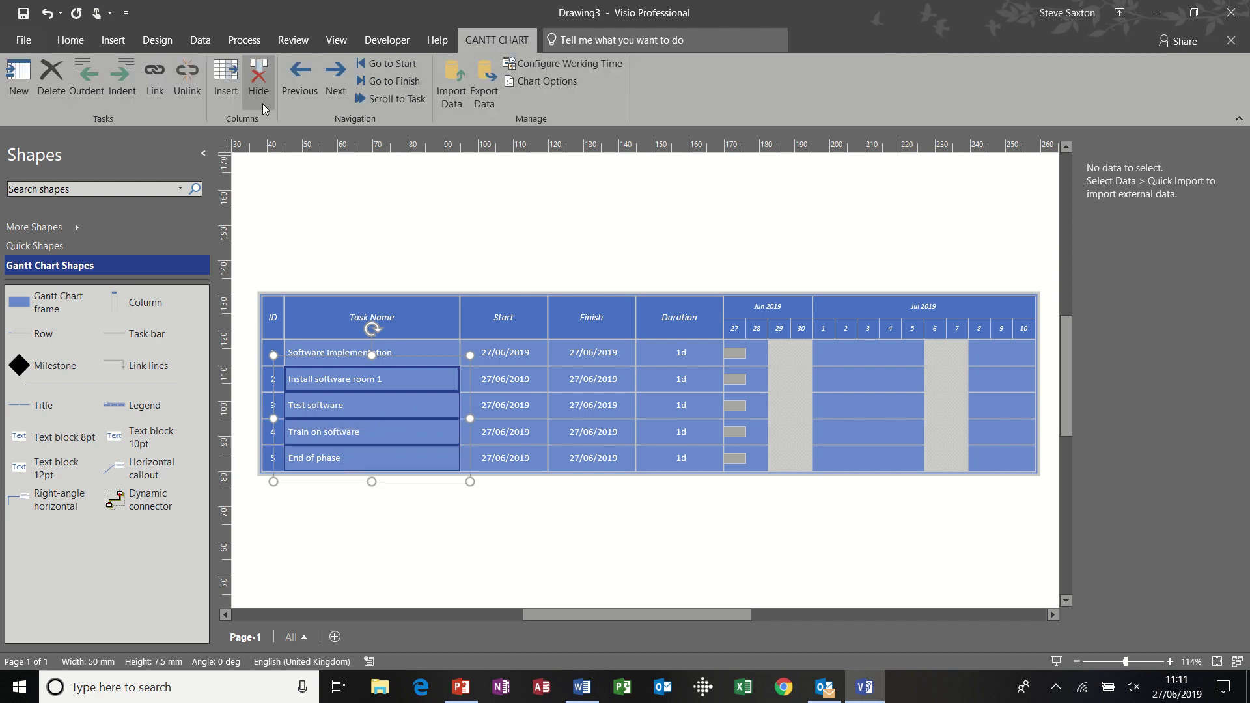
{"action": "left_click", "coordinate": [157, 72]}
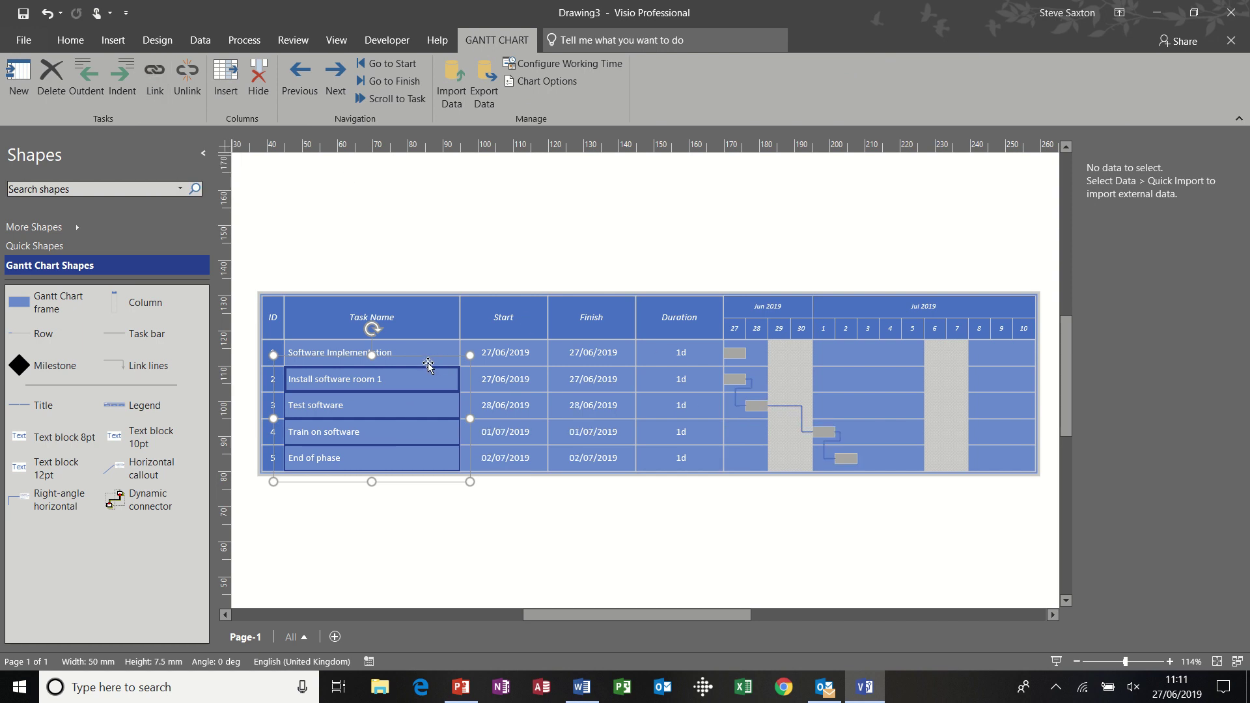
Link Software Implementation to Install software room 1.
{"action": "left_click", "coordinate": [412, 352]}
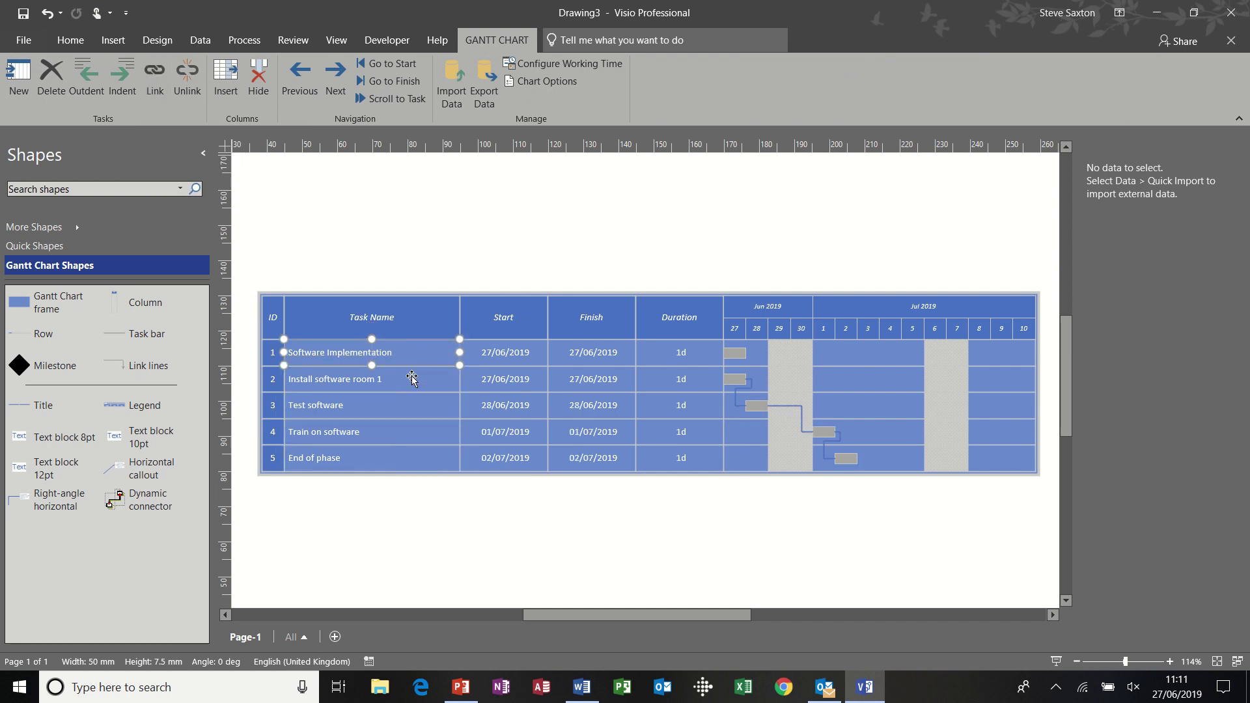
{"action": "left_click", "coordinate": [412, 376], "text": "shift"}
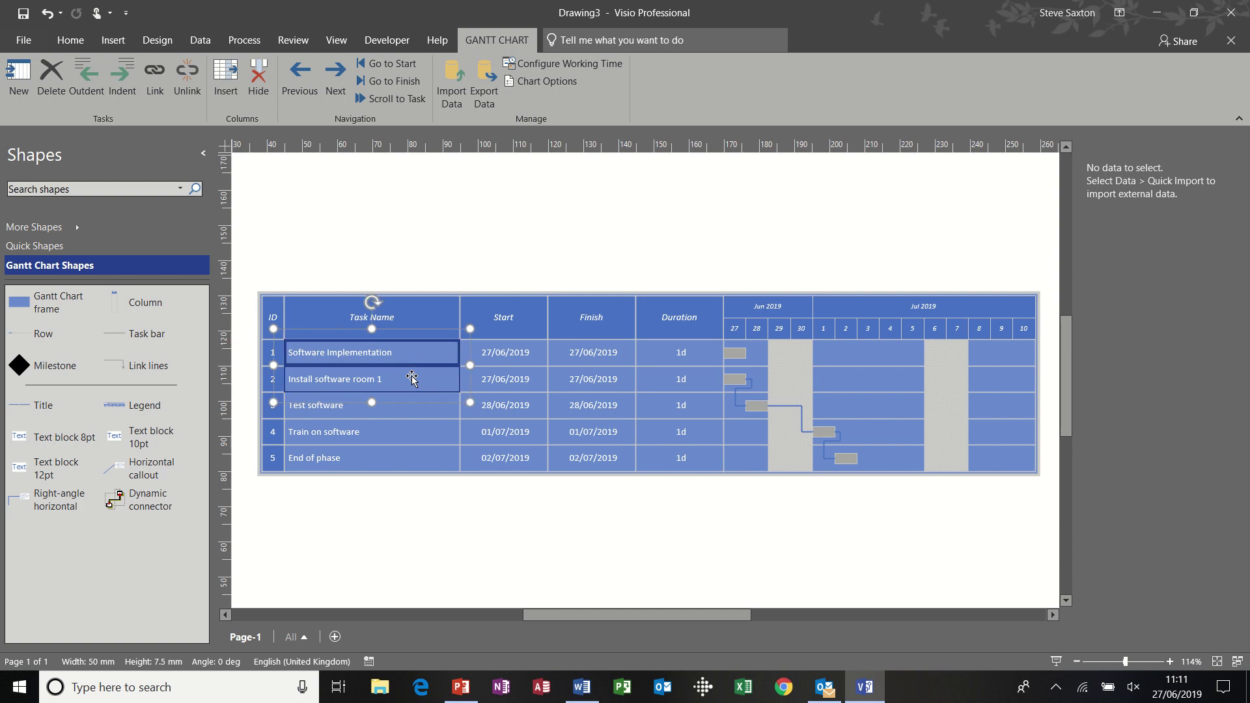
{"action": "left_click", "coordinate": [156, 71]}
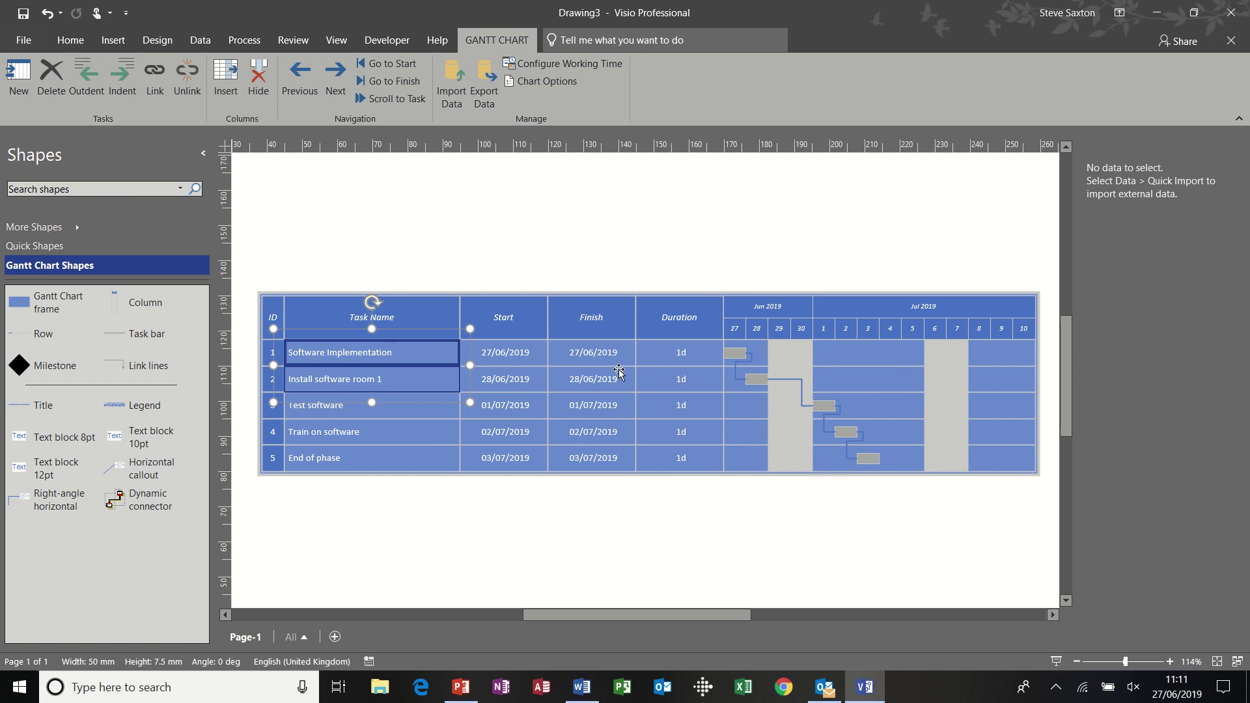
Set Software Implementation and End of phase durations to 0 days, making them milestones.
{"action": "left_click", "coordinate": [677, 352]}
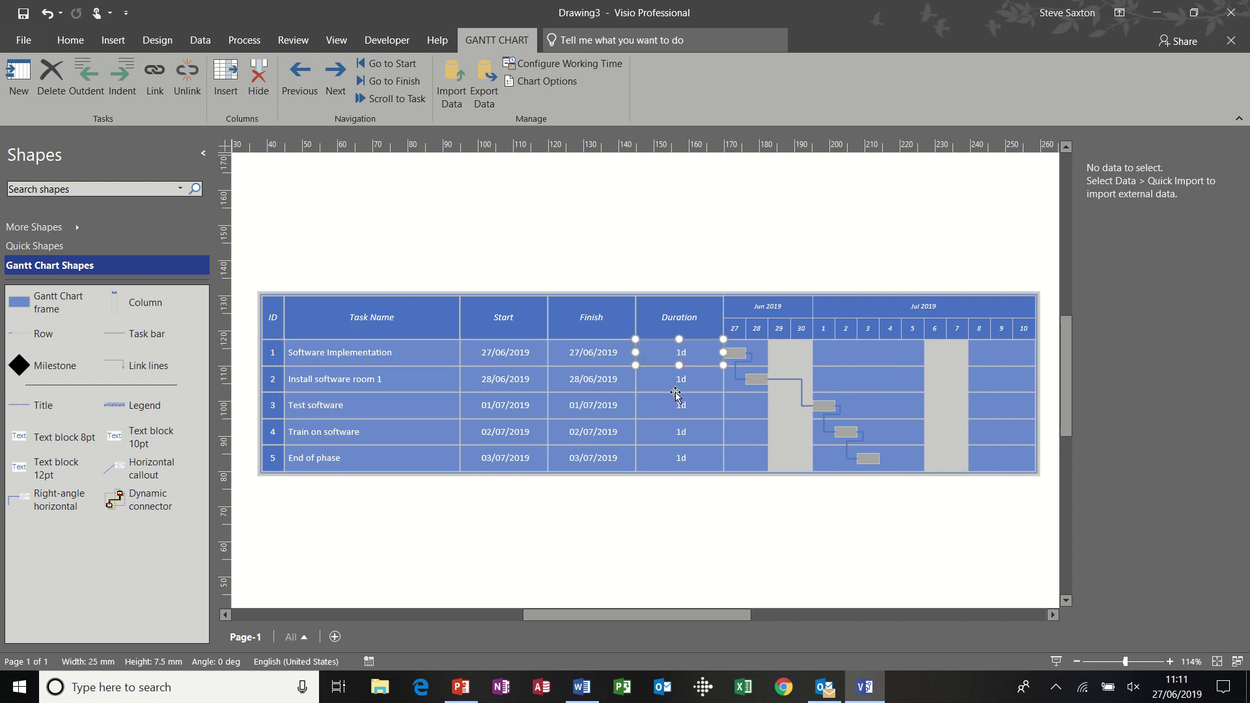
{"action": "type", "text": "0"}
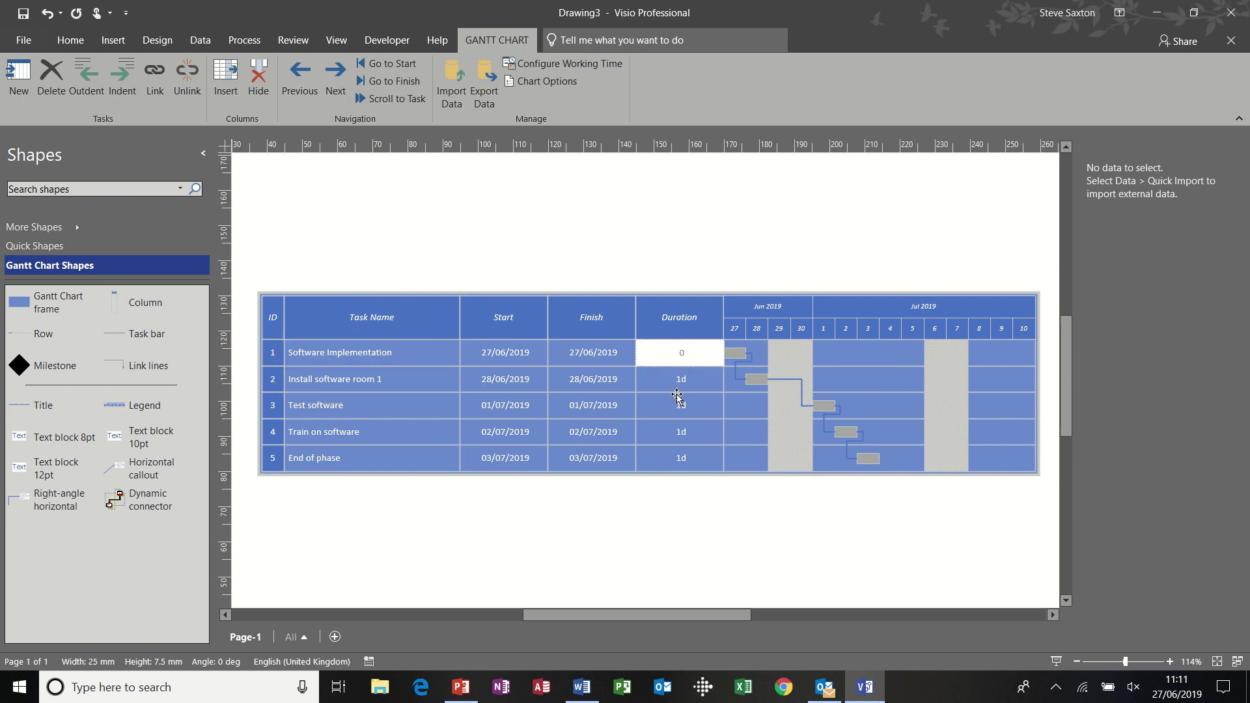
{"action": "key", "text": "Return"}
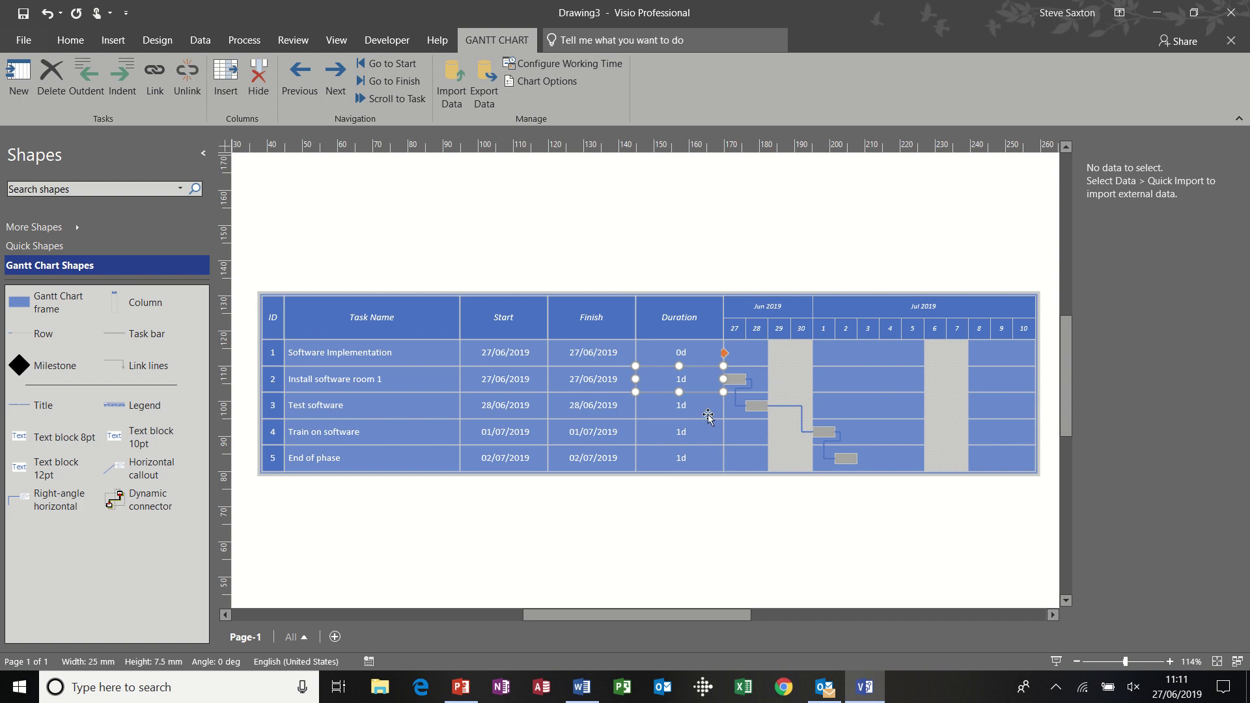
{"action": "left_click", "coordinate": [683, 458]}
{"action": "type", "text": "0"}
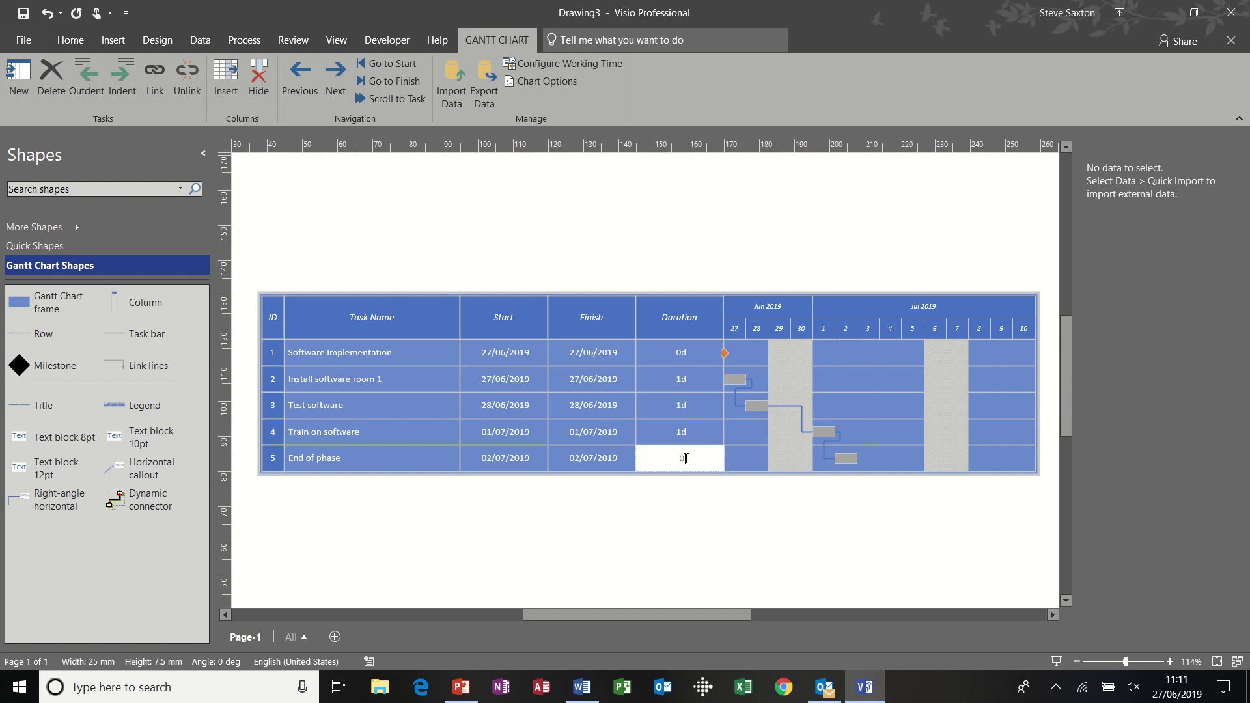
{"action": "left_click", "coordinate": [679, 382]}
Enter durations of 2, 4 and 3 days for tasks 2, 3 and 4.
{"action": "type", "text": "2"}
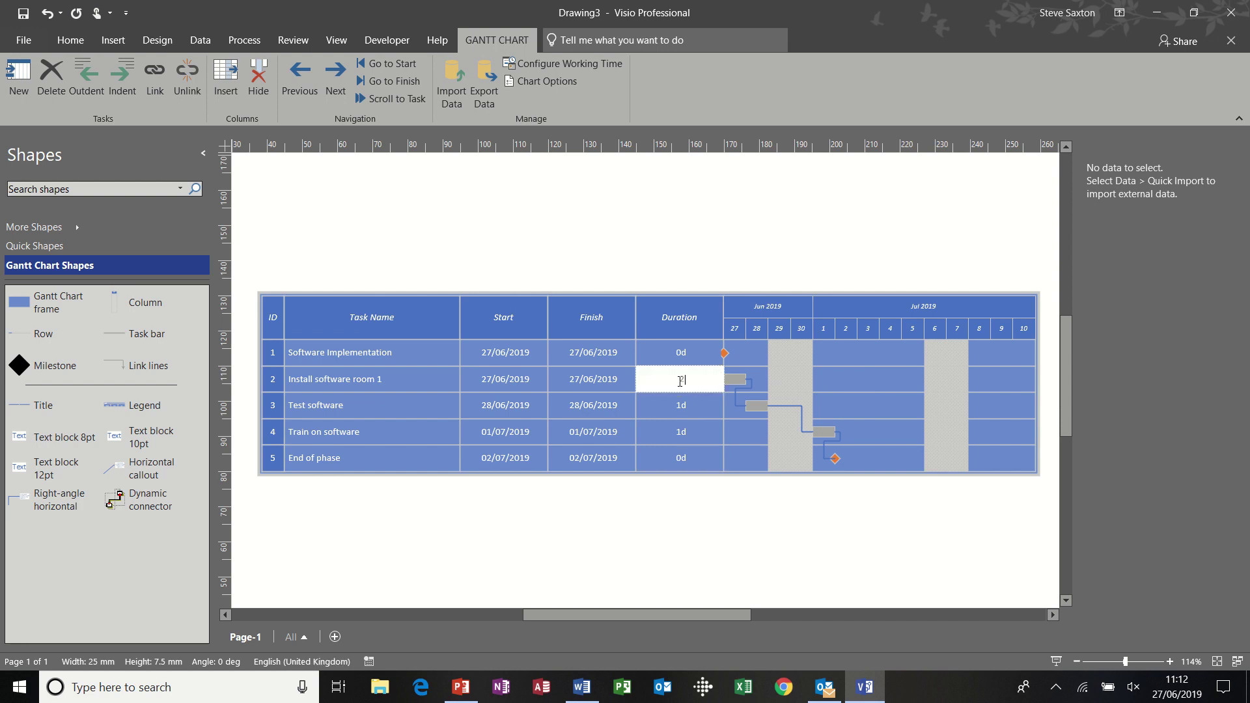
{"action": "left_click", "coordinate": [684, 405]}
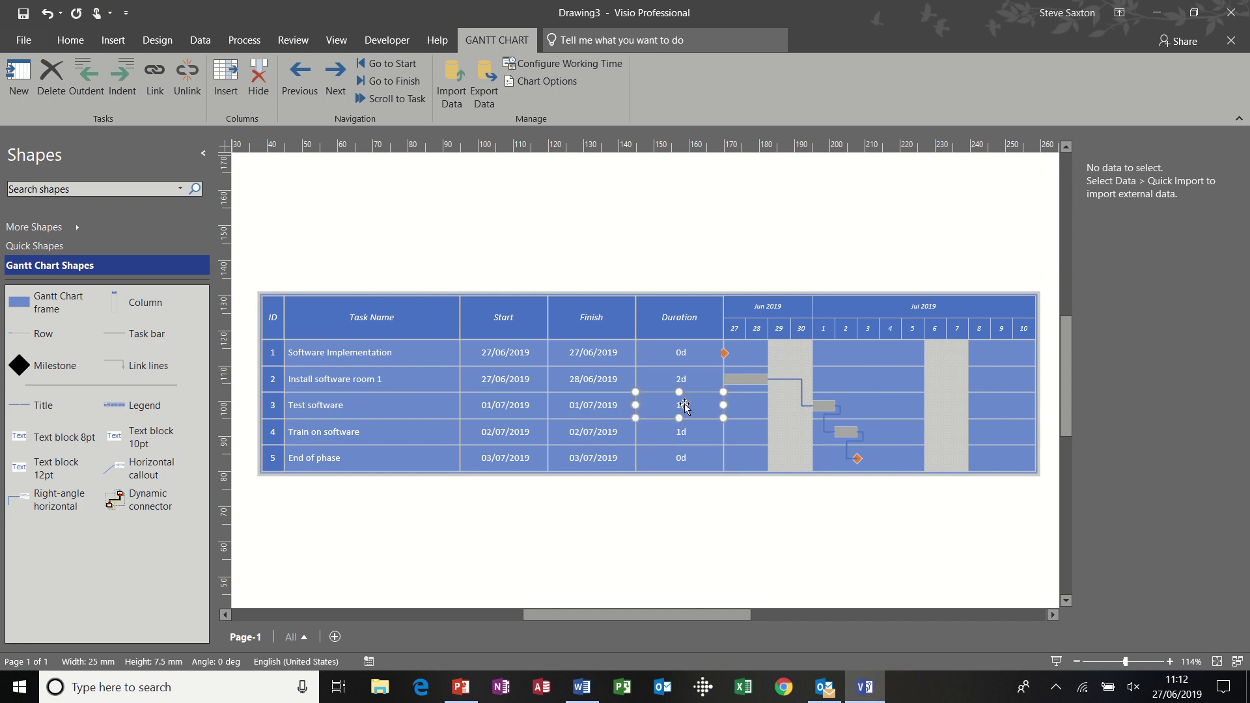
{"action": "type", "text": "4"}
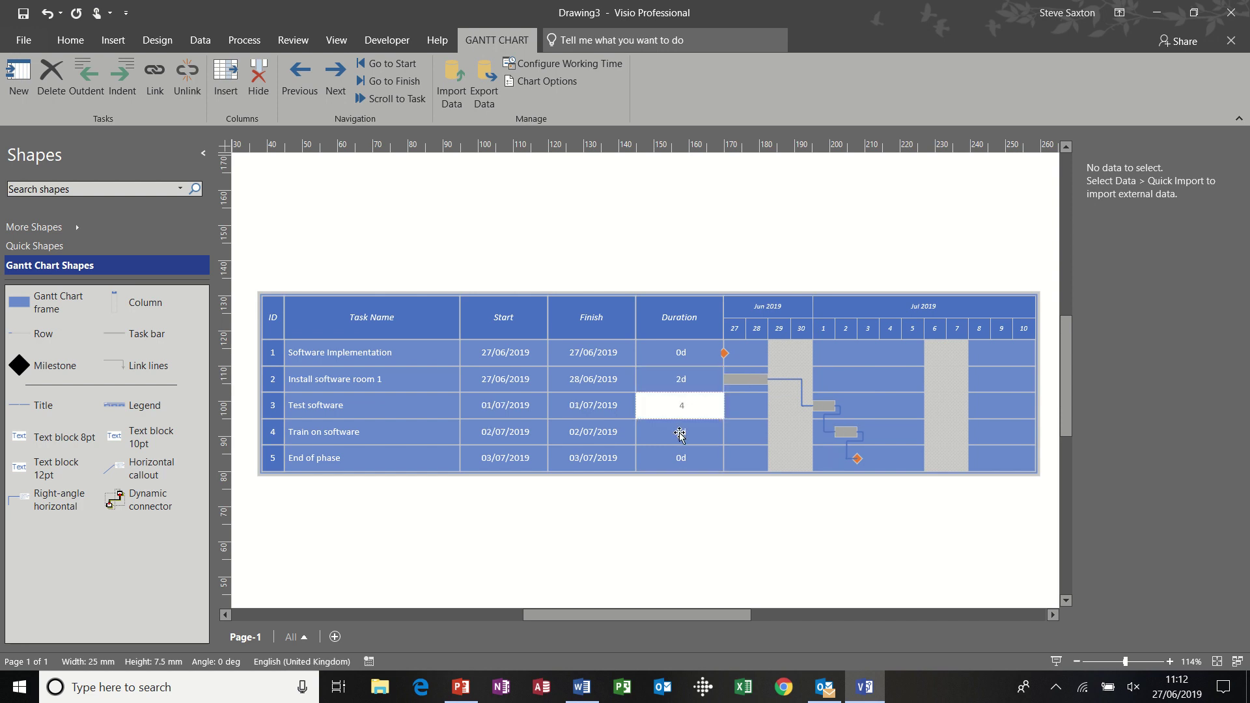
{"action": "left_click", "coordinate": [679, 434]}
{"action": "type", "text": "3"}
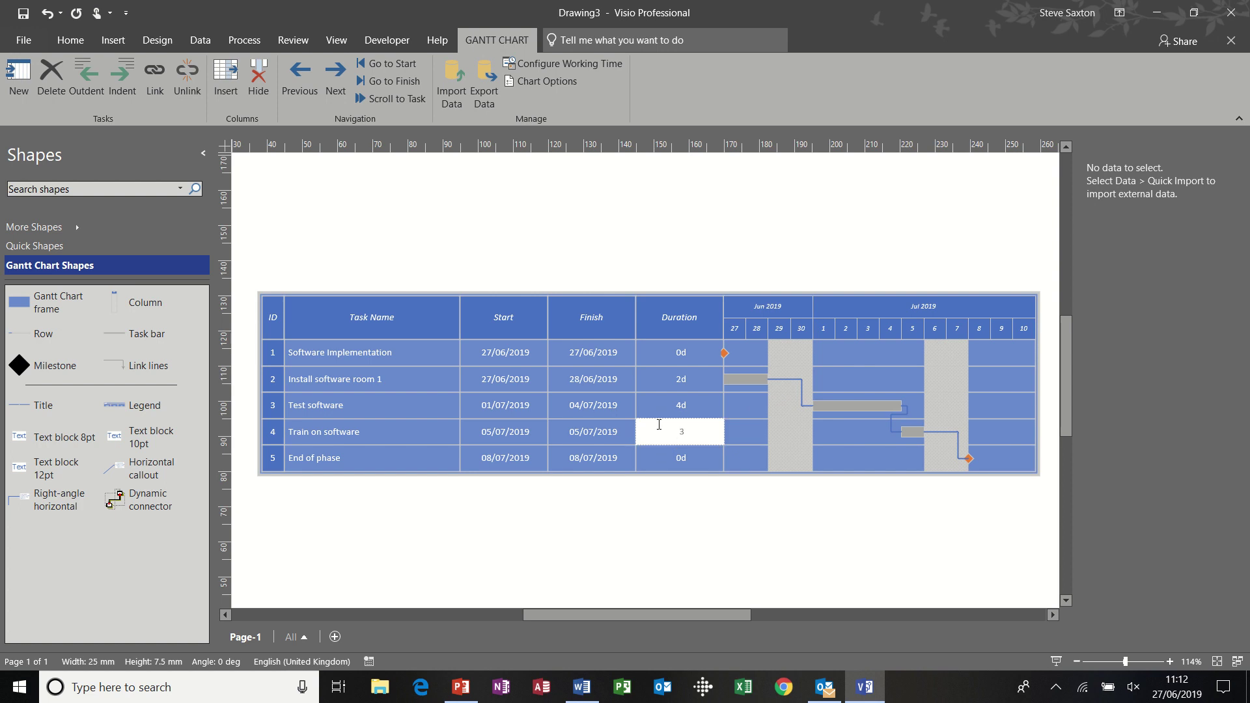
{"action": "left_click", "coordinate": [595, 409]}
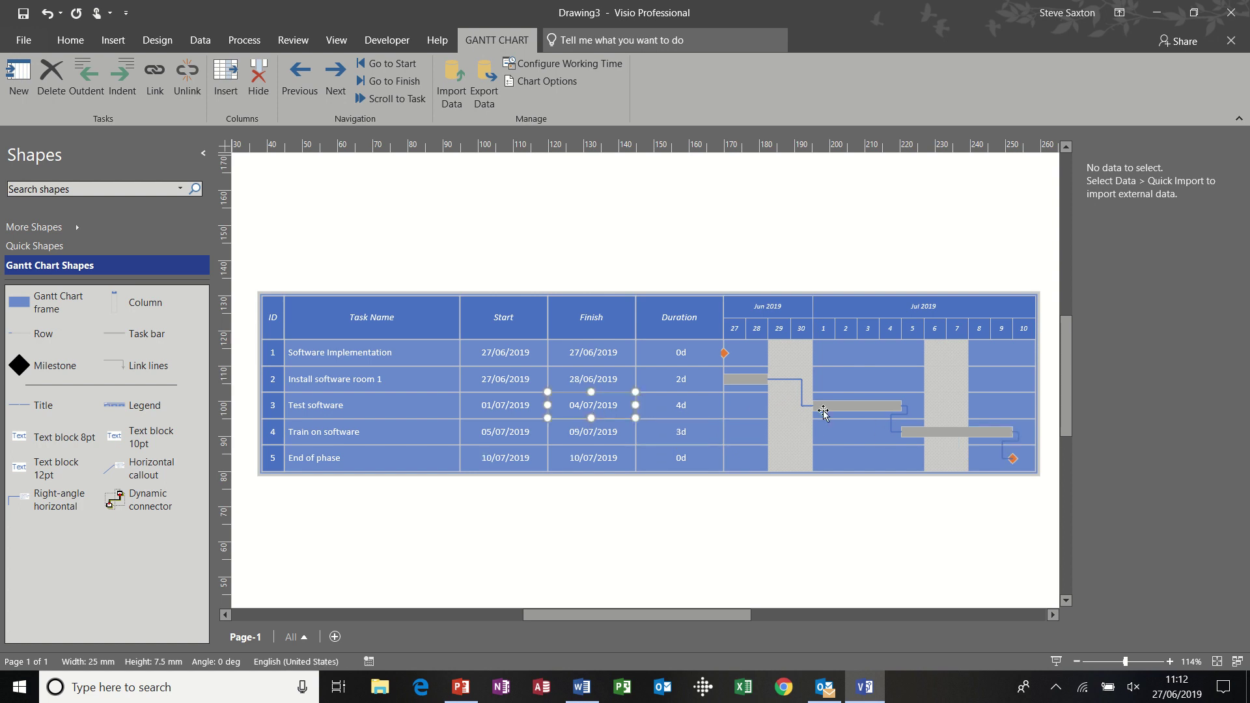
{"action": "left_click", "coordinate": [490, 402]}
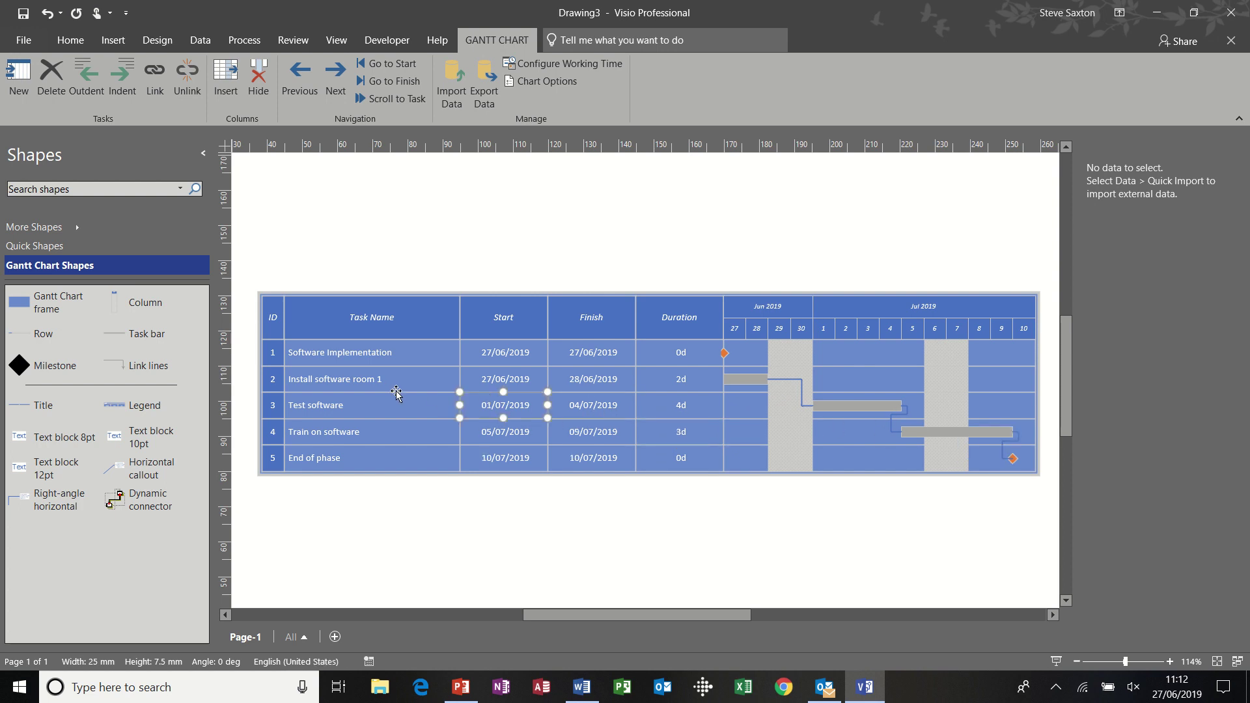
{"action": "left_click", "coordinate": [395, 388]}
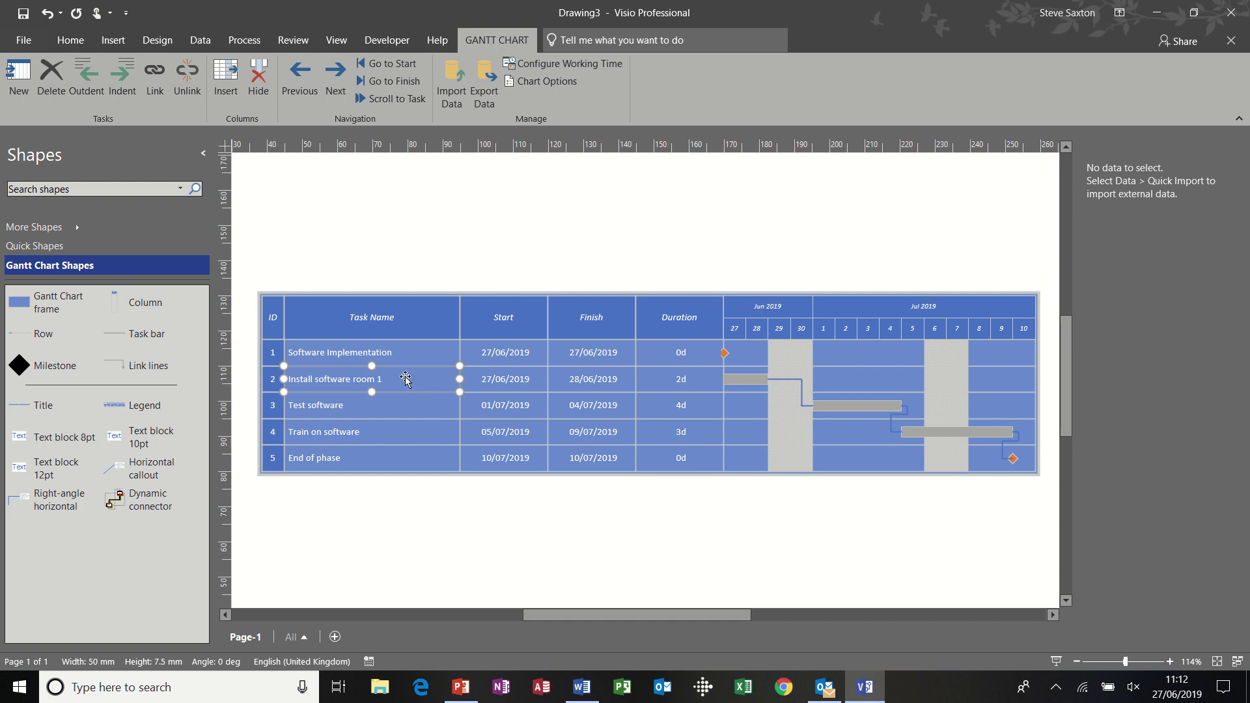
{"action": "left_click", "coordinate": [393, 359]}
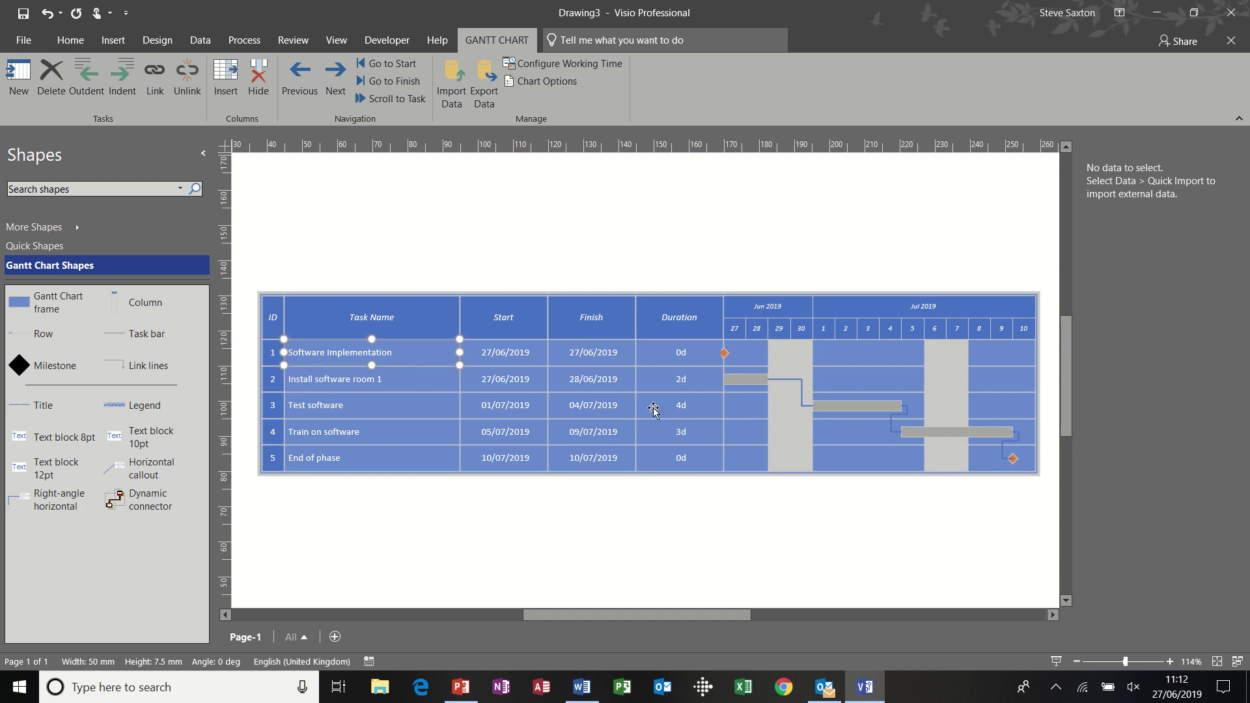
{"action": "left_click", "coordinate": [743, 381]}
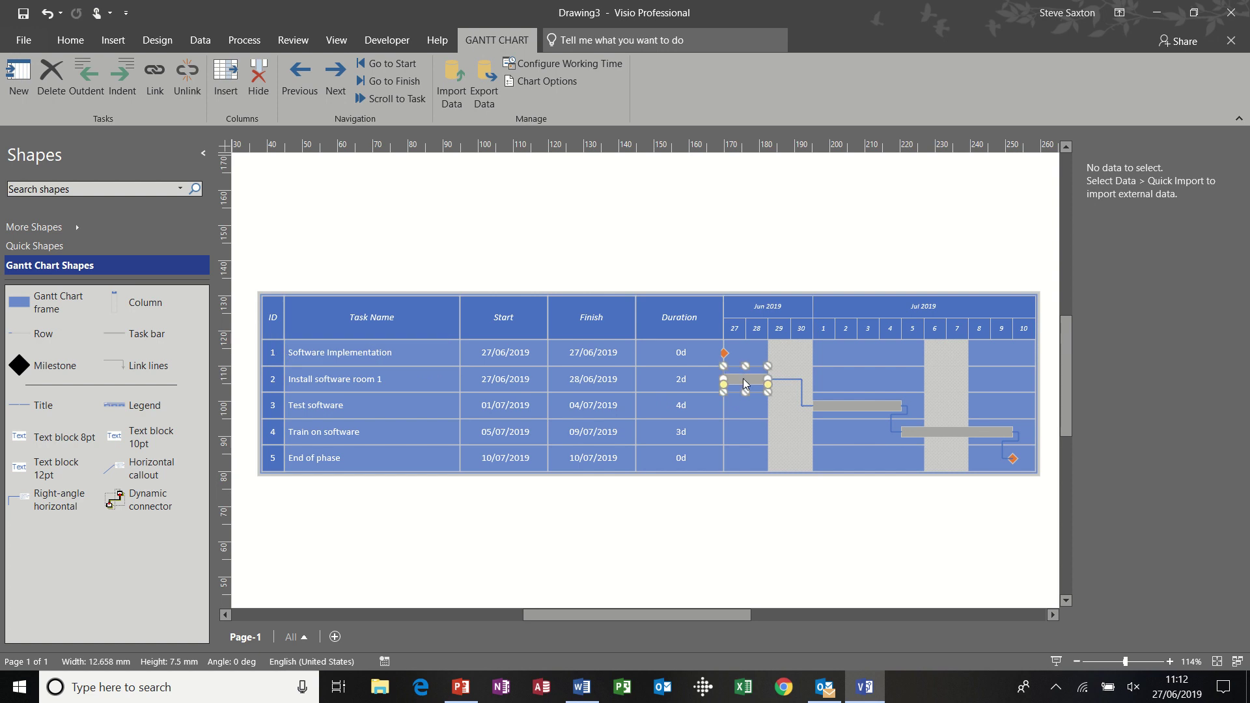
{"action": "right_click", "coordinate": [744, 379]}
{"action": "mouse_move", "coordinate": [897, 350]}
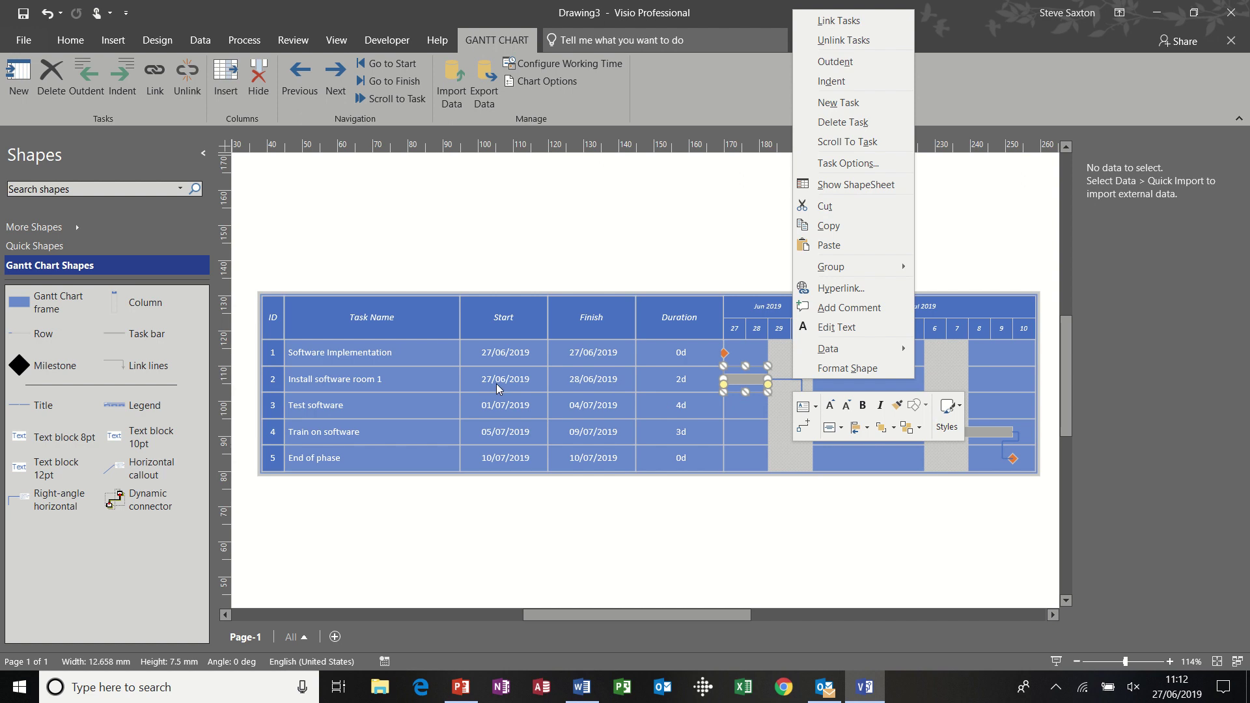
{"action": "key", "text": "Escape"}
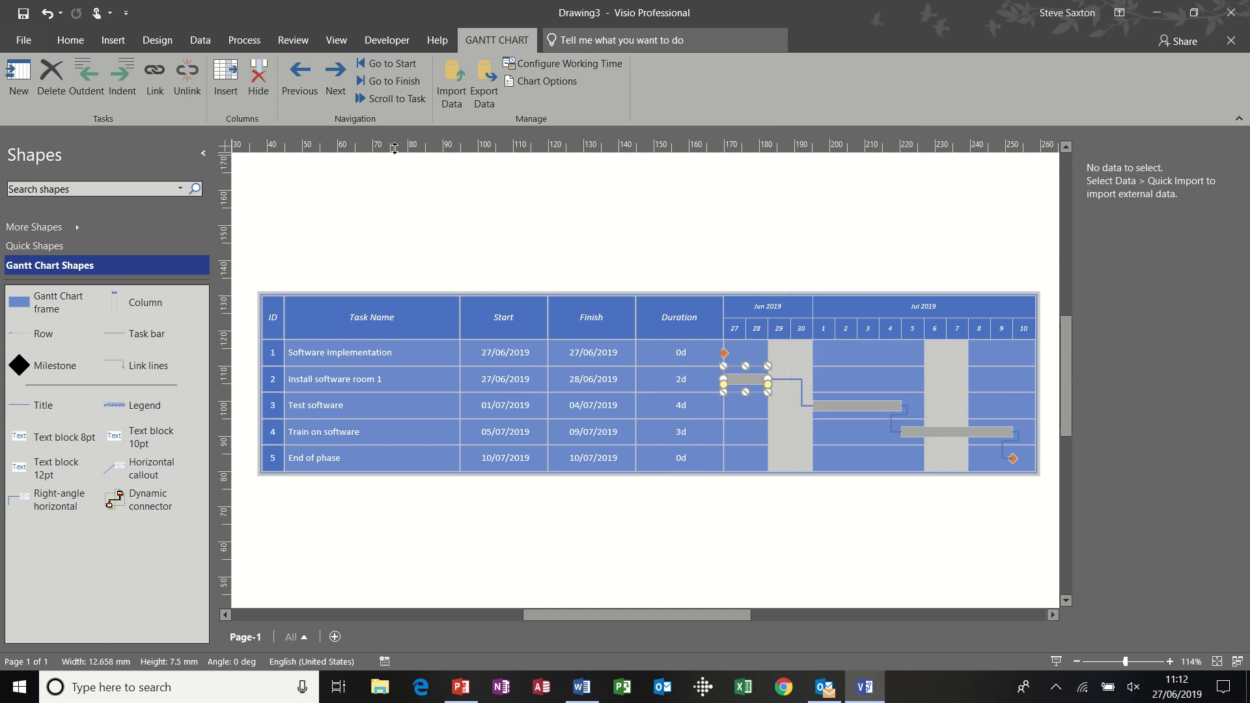
Dock the Shape Data window at the right and select the Test software task bar.
{"action": "left_click", "coordinate": [200, 39]}
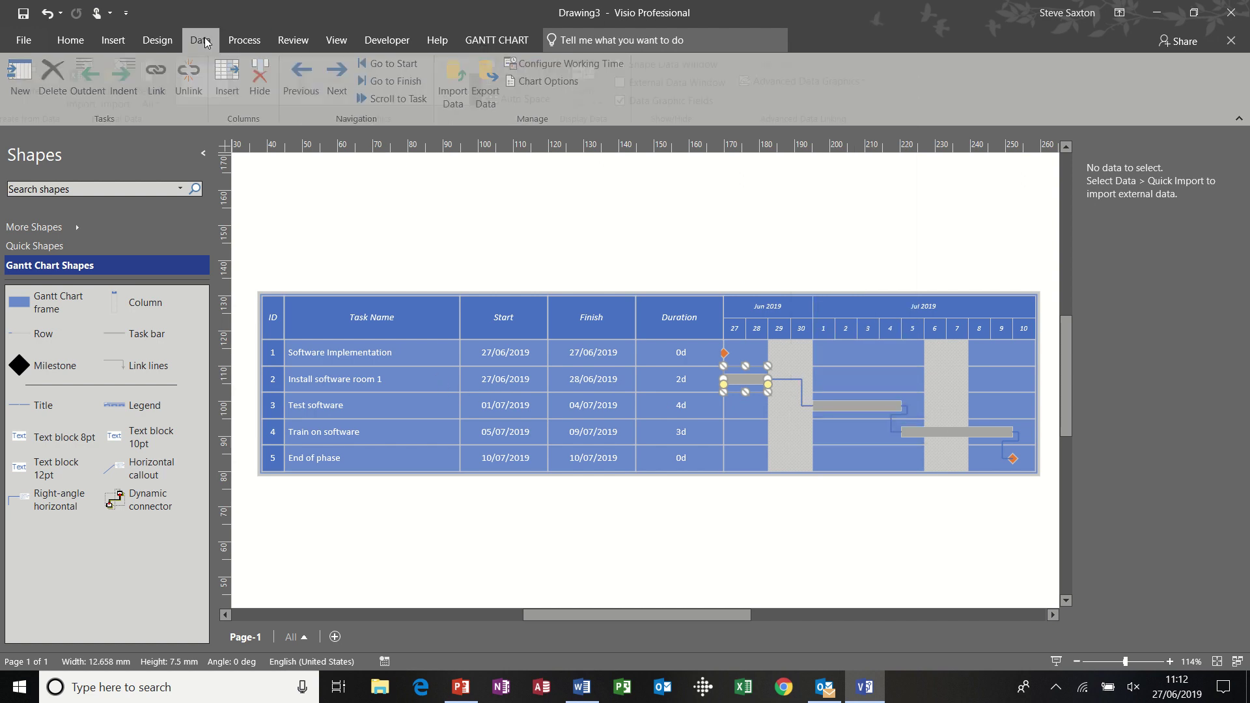
{"action": "left_click", "coordinate": [628, 65]}
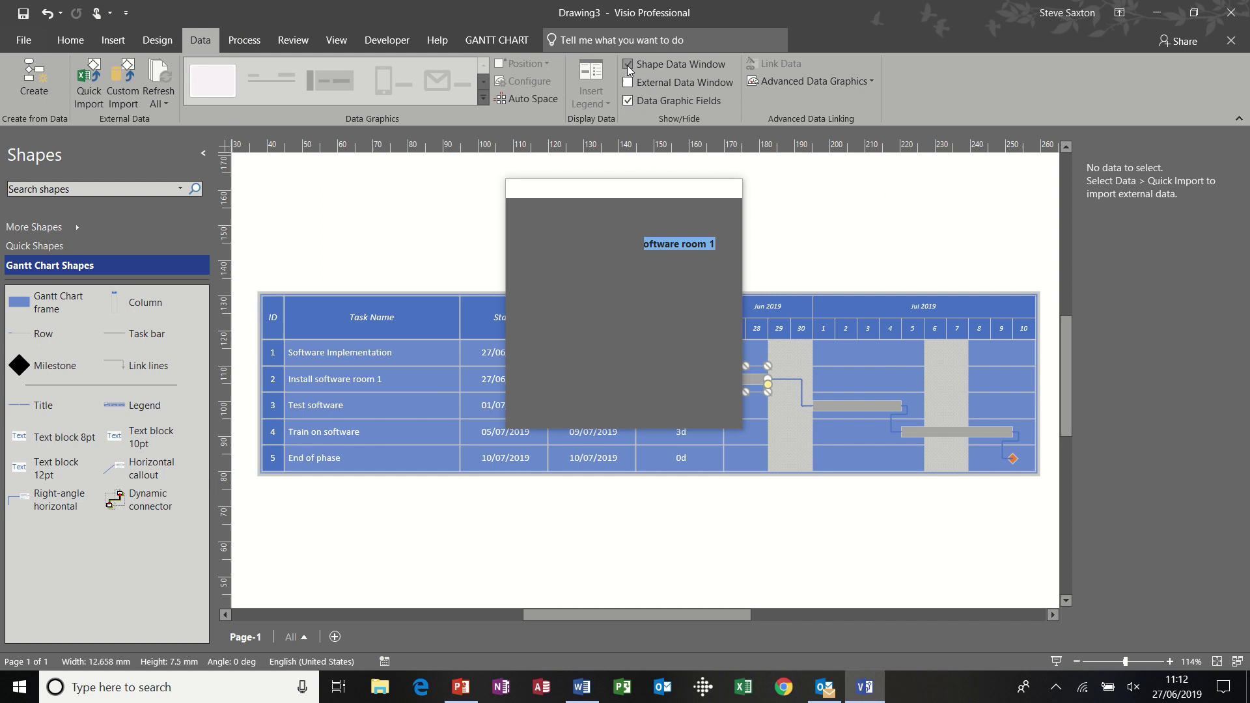
{"action": "left_click_drag", "start_coordinate": [654, 186], "coordinate": [1016, 170]}
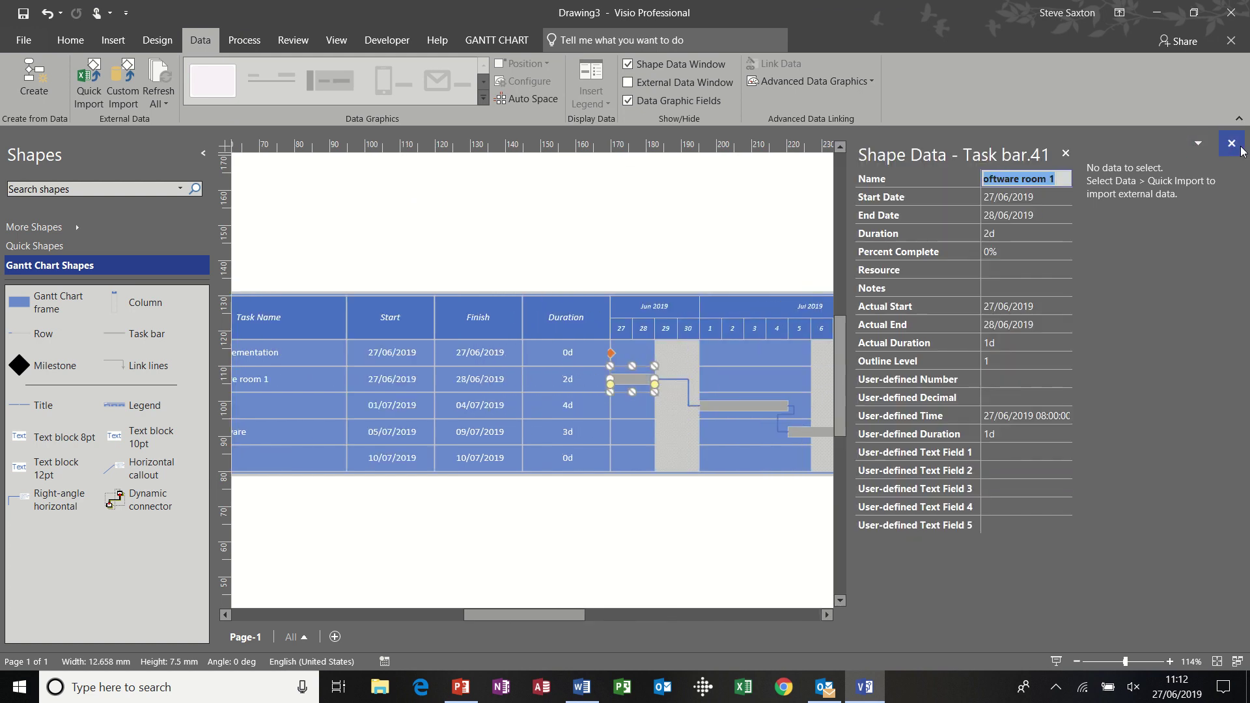
{"action": "left_click", "coordinate": [1239, 148]}
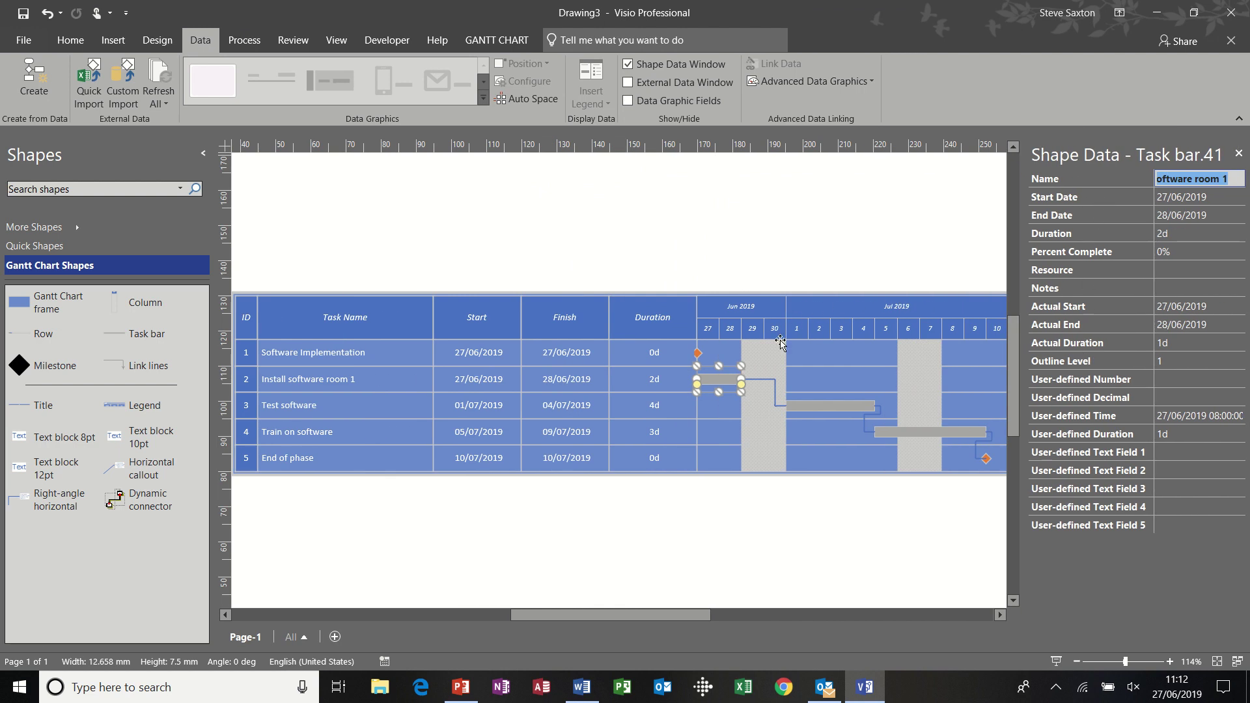
{"action": "left_click", "coordinate": [807, 409]}
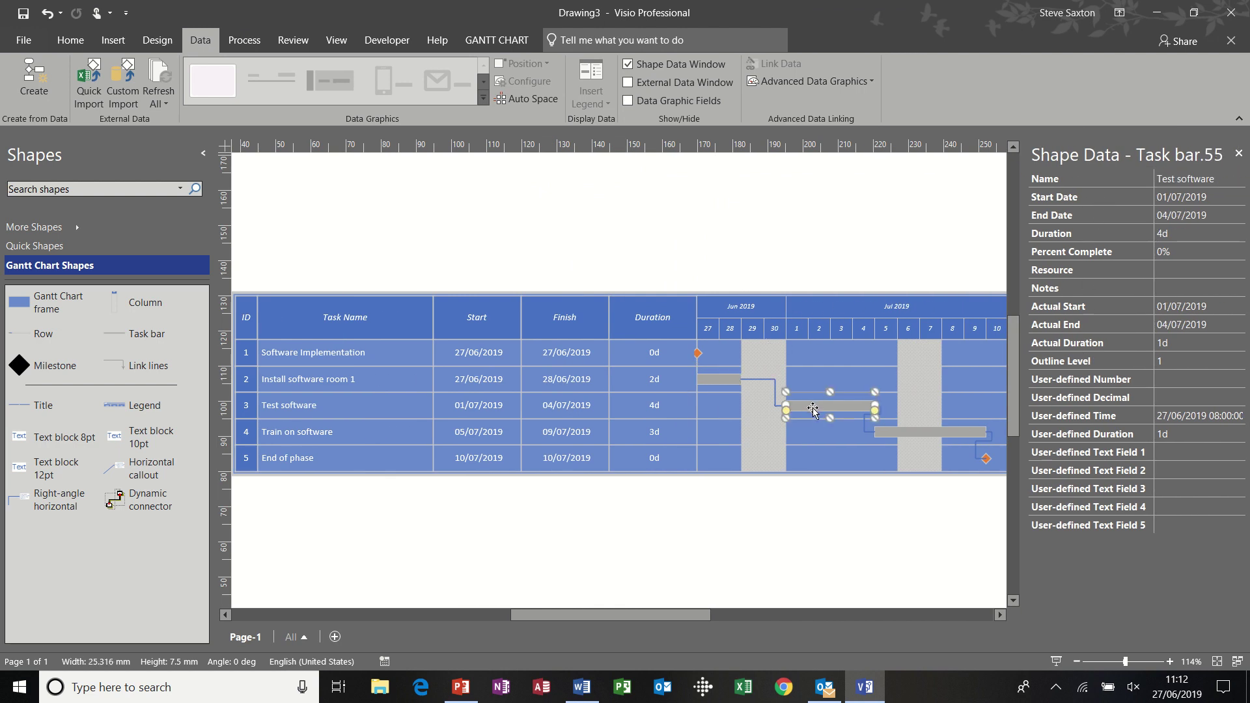
Enter 34 as Test software's Percent Complete in the Shape Data window.
{"action": "left_click", "coordinate": [1178, 252]}
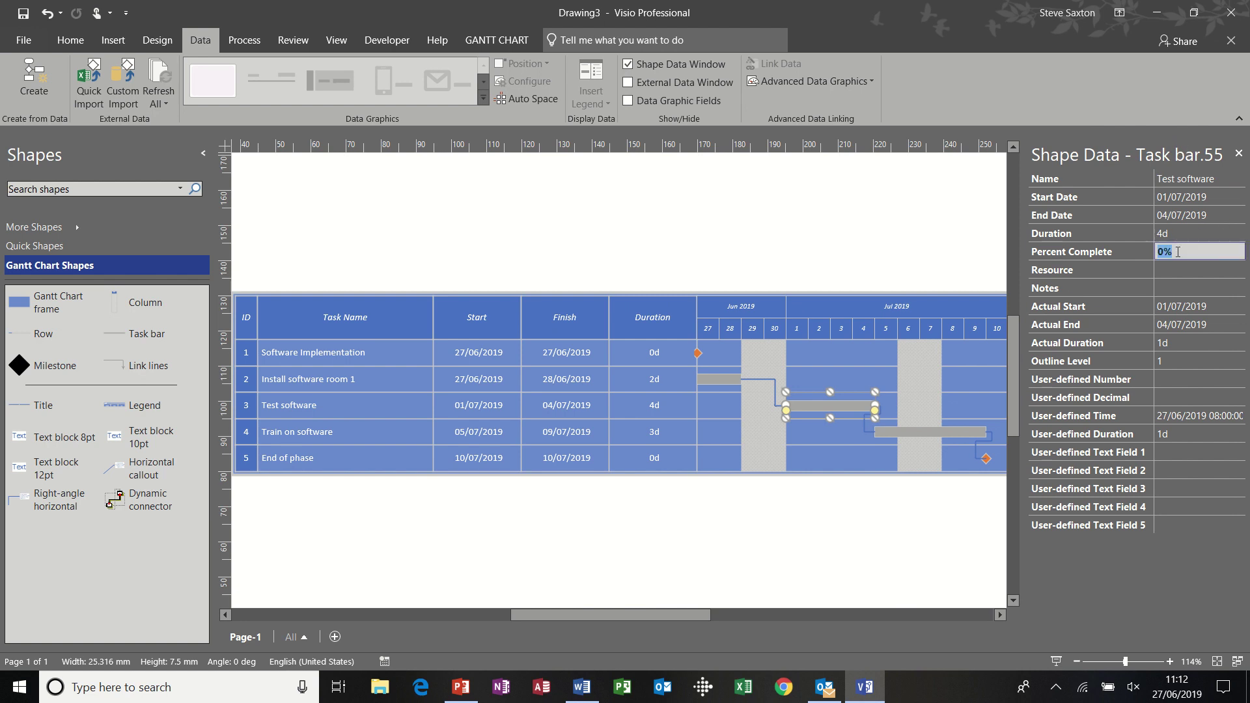
{"action": "type", "text": "34"}
{"action": "left_click", "coordinate": [1172, 271]}
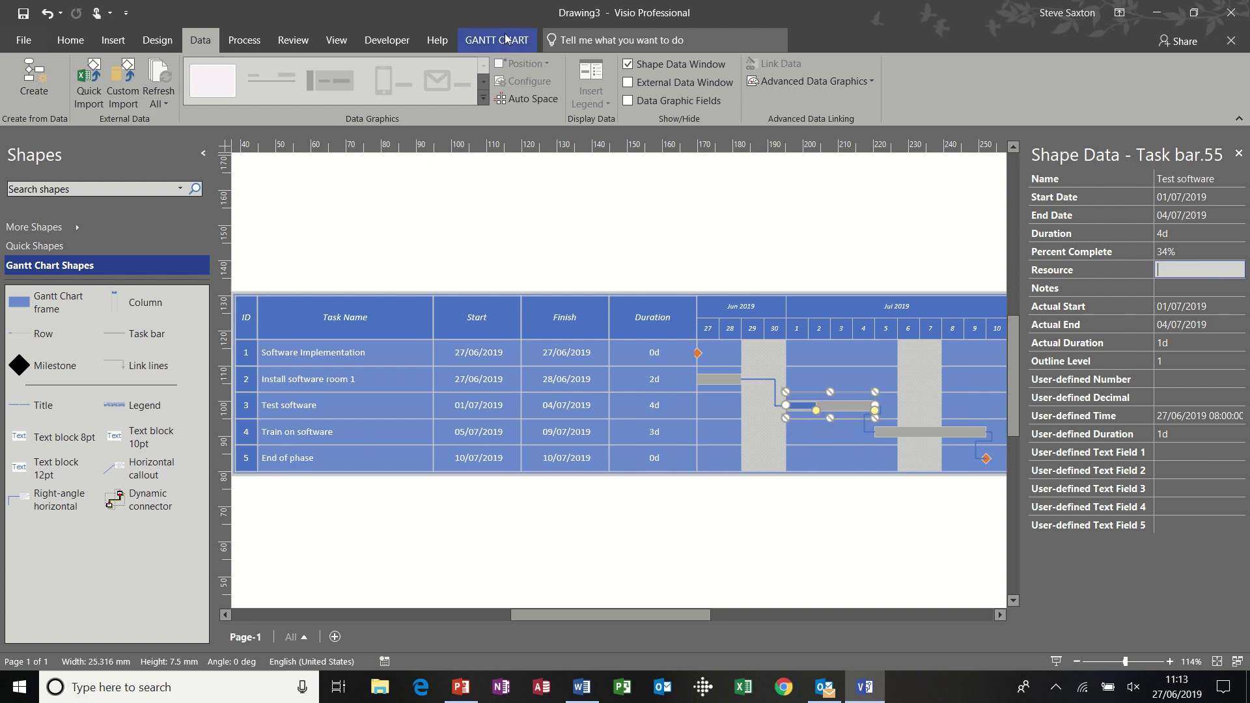
Close Shape Data and set the Gantt timescale's major unit to Weeks.
{"action": "left_click", "coordinate": [1239, 155]}
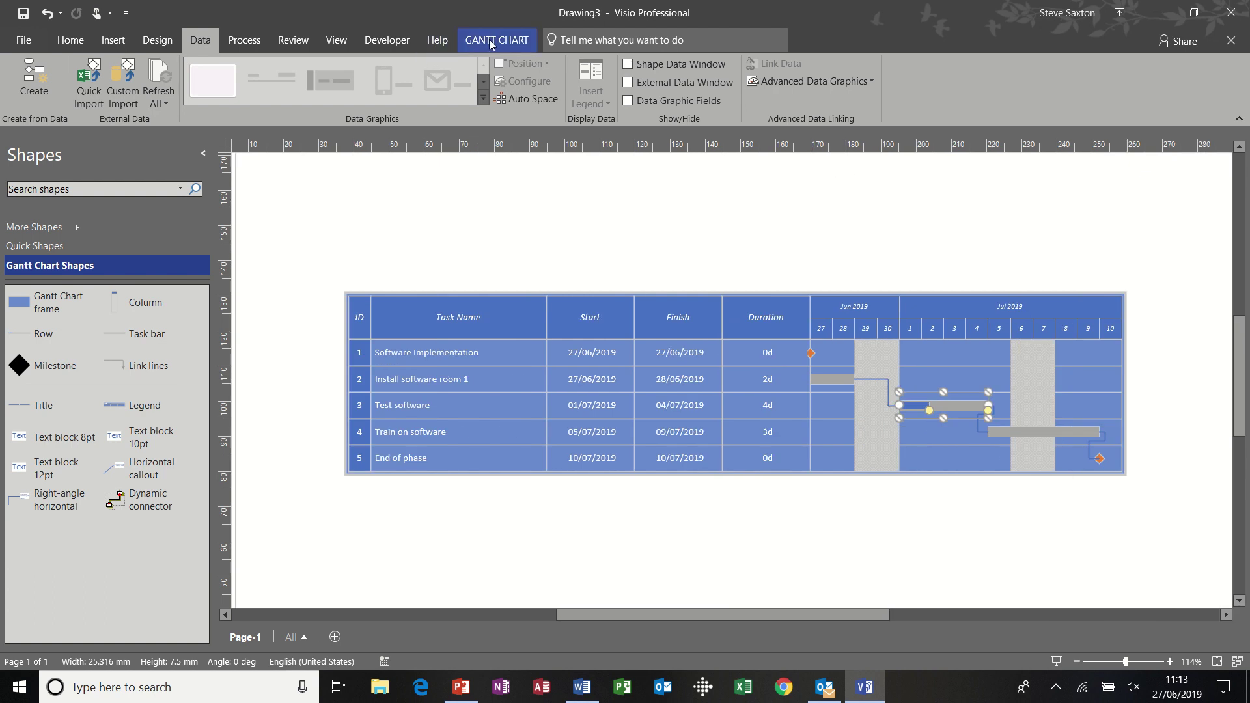
{"action": "left_click", "coordinate": [492, 41]}
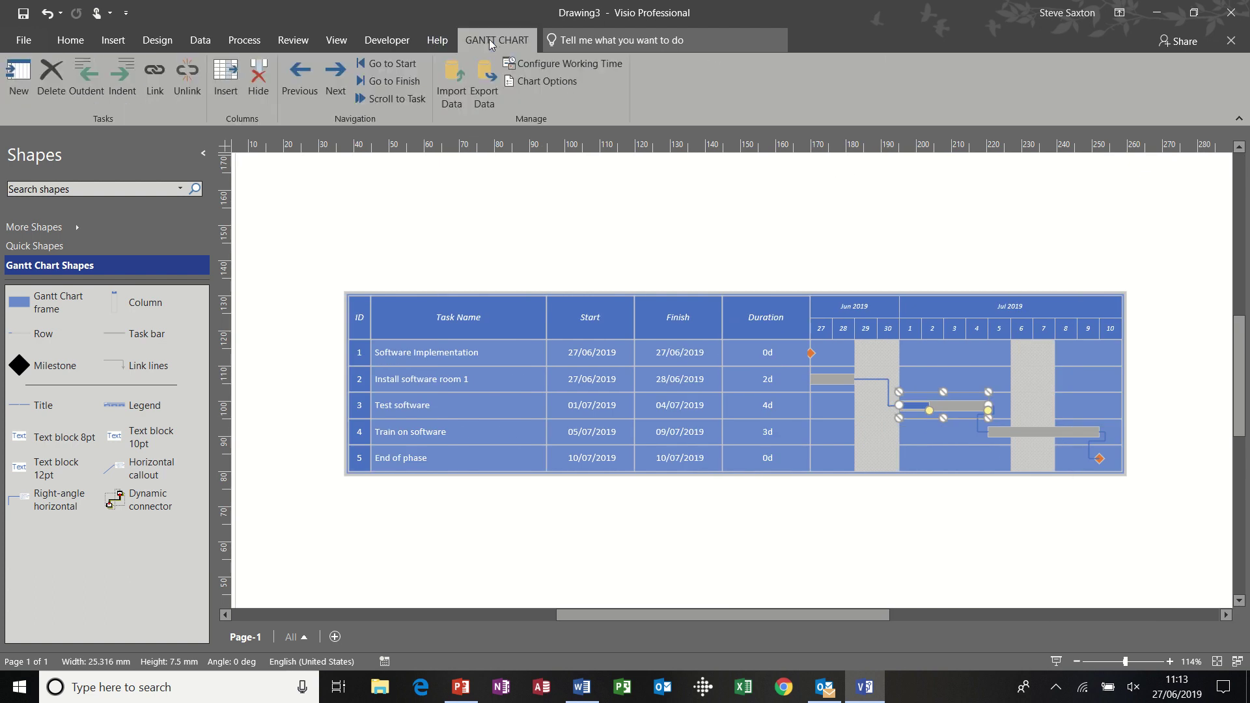
{"action": "left_click", "coordinate": [558, 84]}
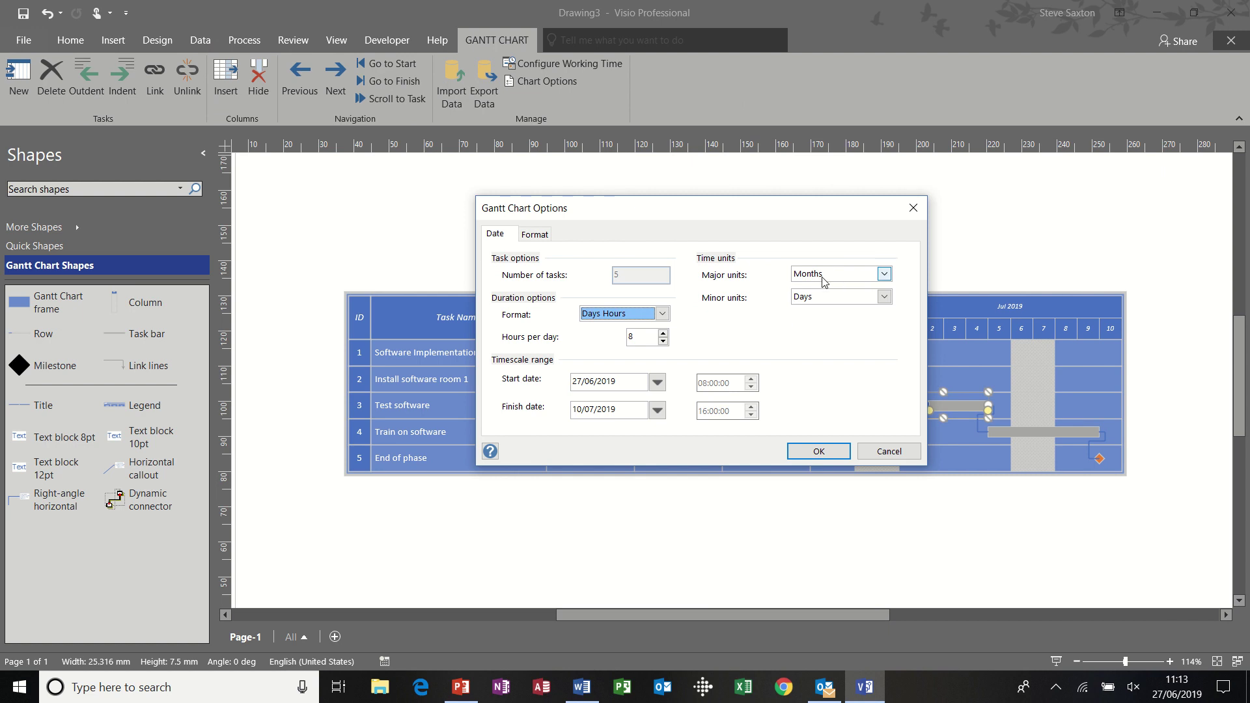
{"action": "left_click", "coordinate": [883, 274]}
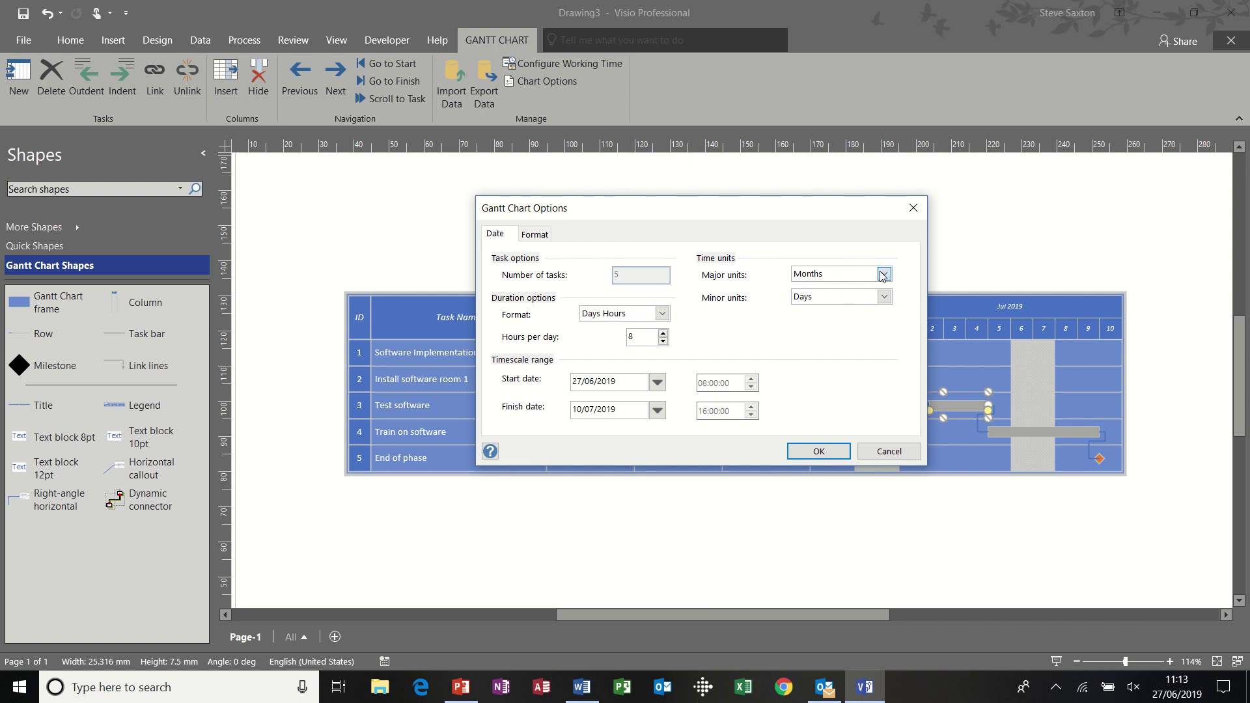
{"action": "left_click", "coordinate": [834, 323]}
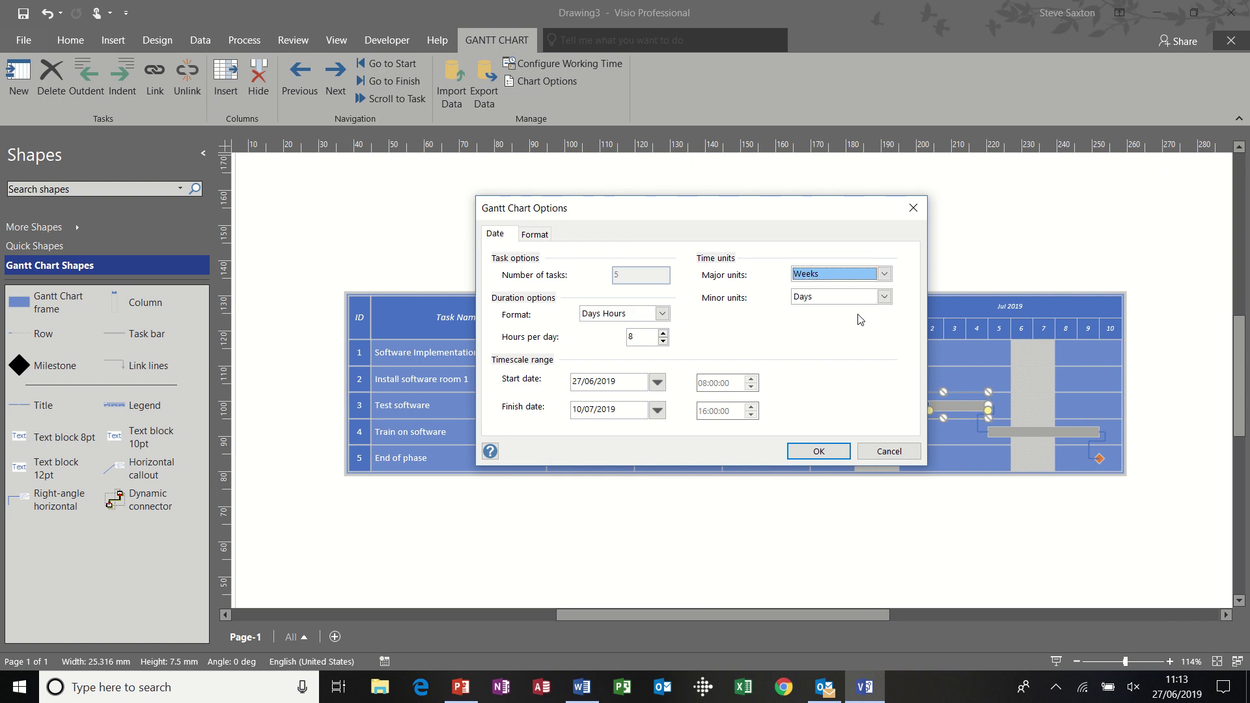
{"action": "left_click", "coordinate": [814, 450]}
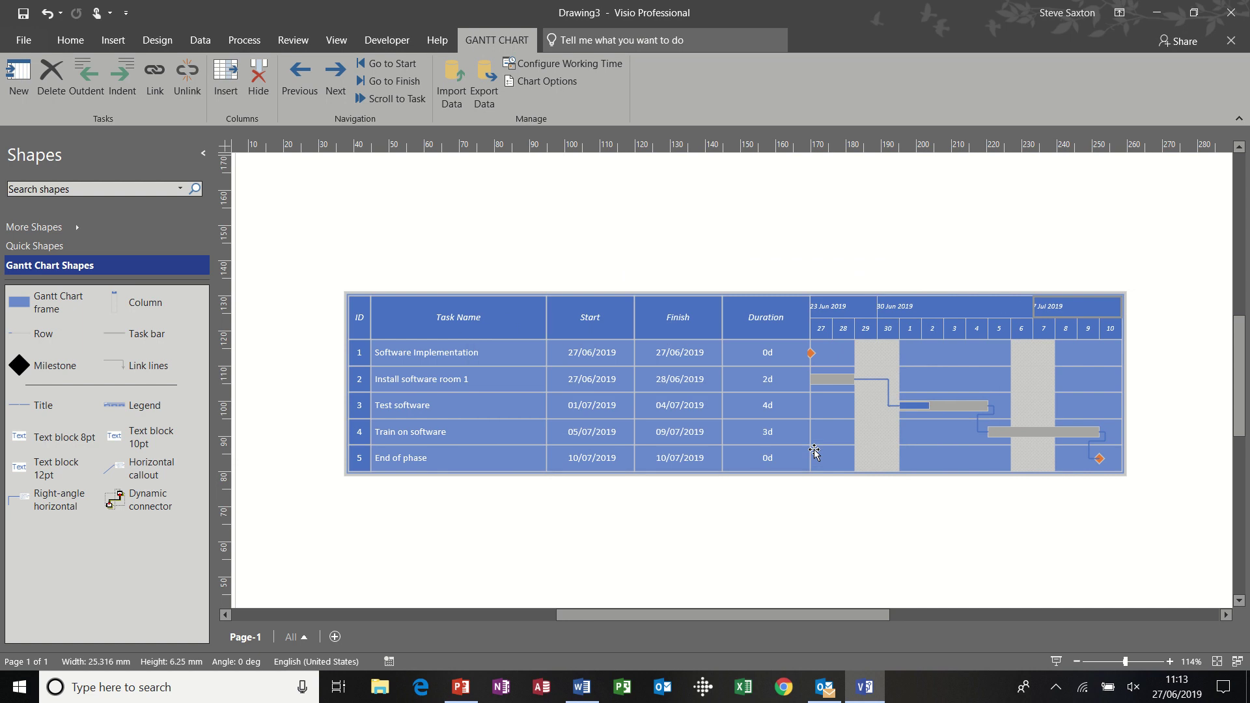
Change the timescale to Months as major units and Weeks as minor units.
{"action": "left_click", "coordinate": [564, 82]}
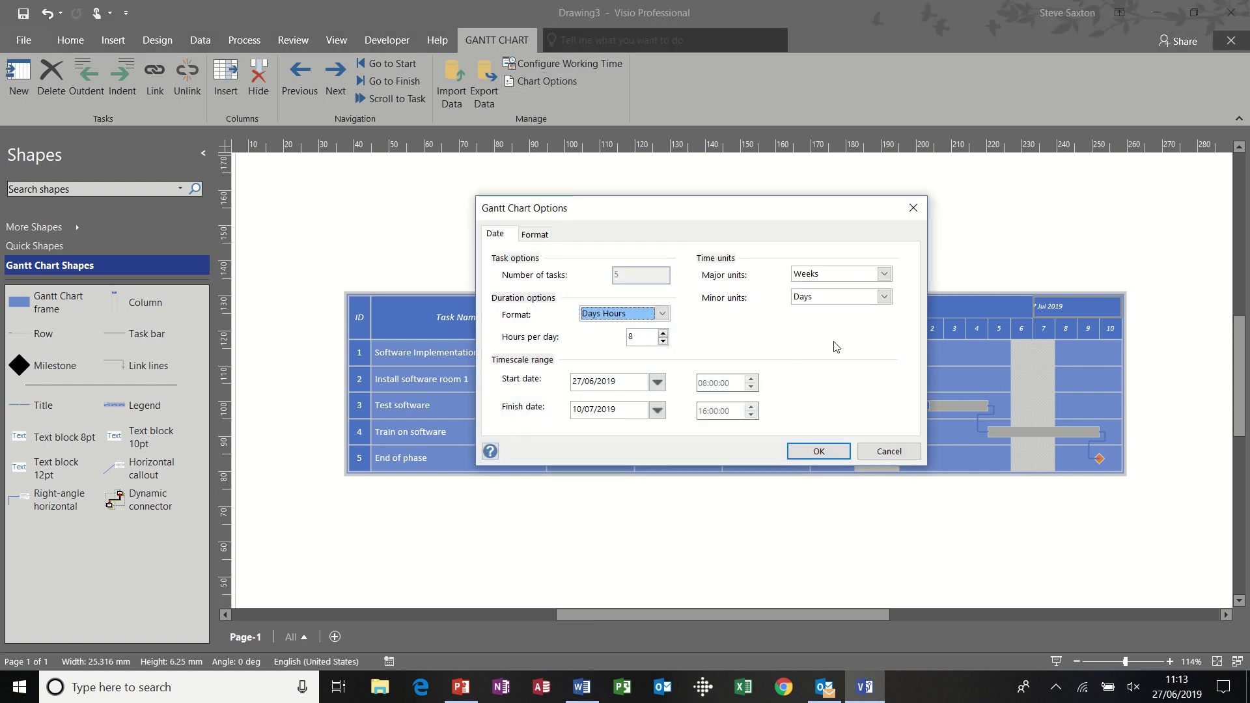
{"action": "left_click", "coordinate": [884, 274]}
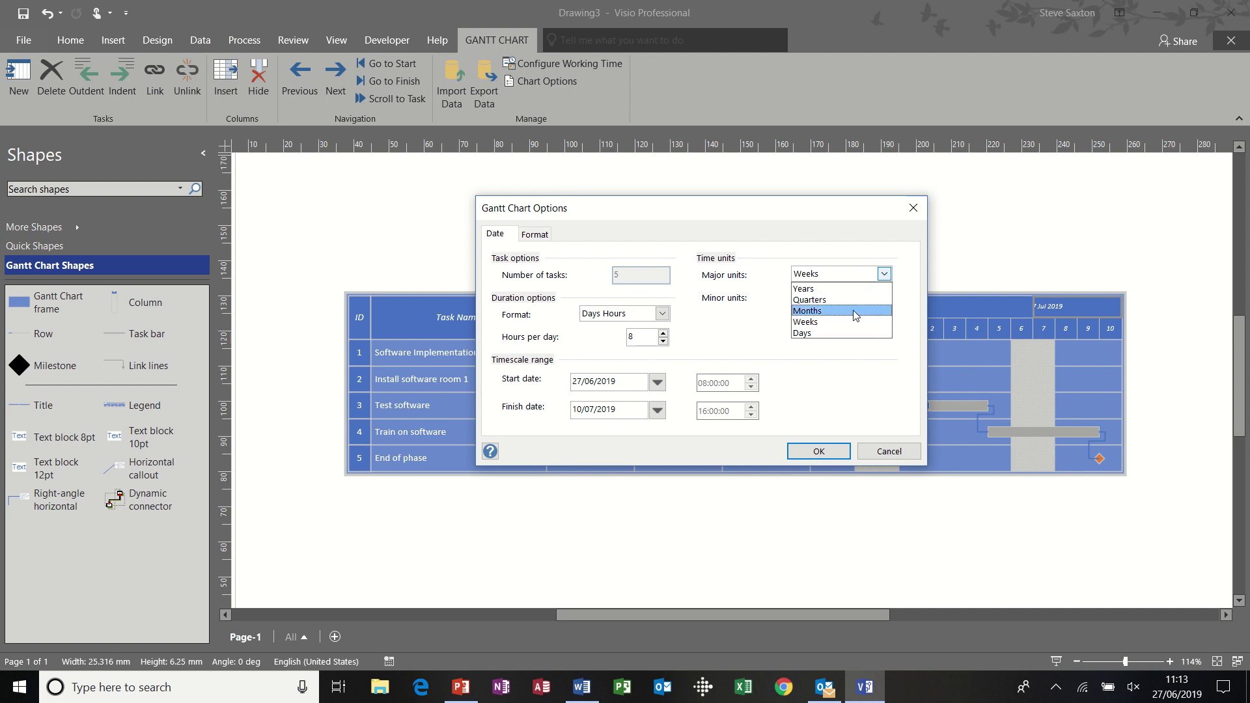
{"action": "left_click", "coordinate": [855, 311]}
{"action": "left_click", "coordinate": [884, 297]}
{"action": "left_click", "coordinate": [861, 318]}
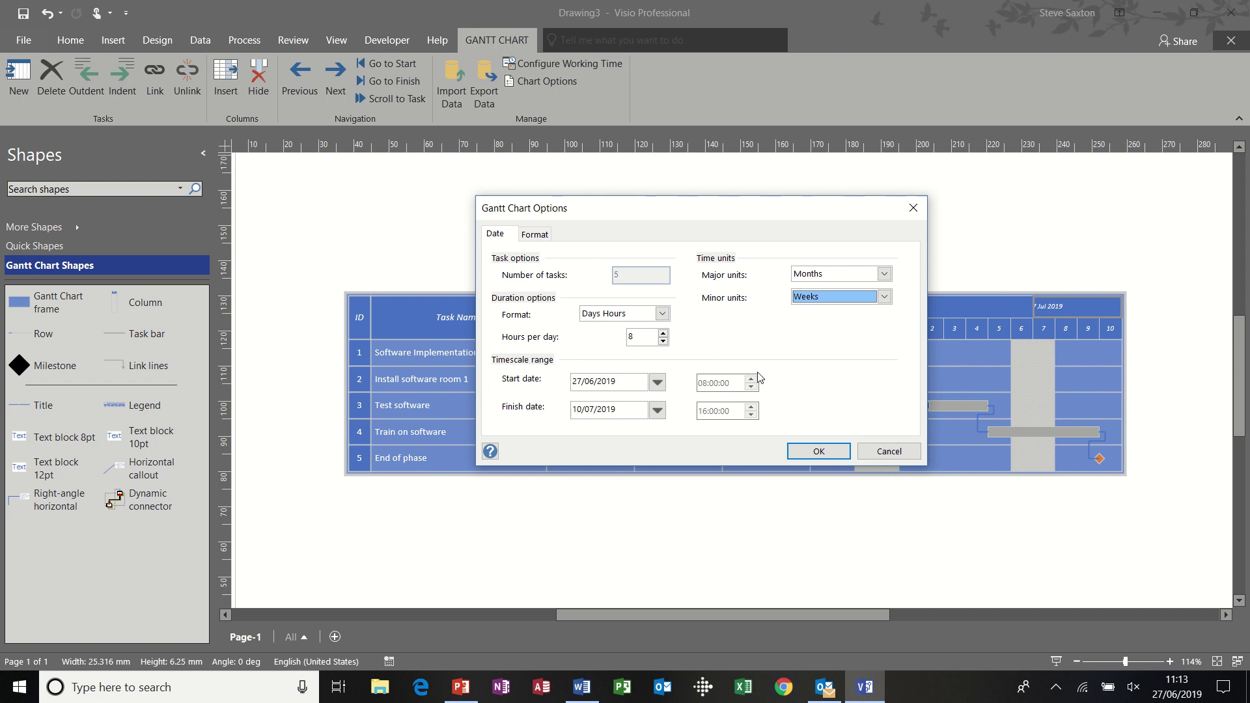
{"action": "left_click", "coordinate": [809, 450]}
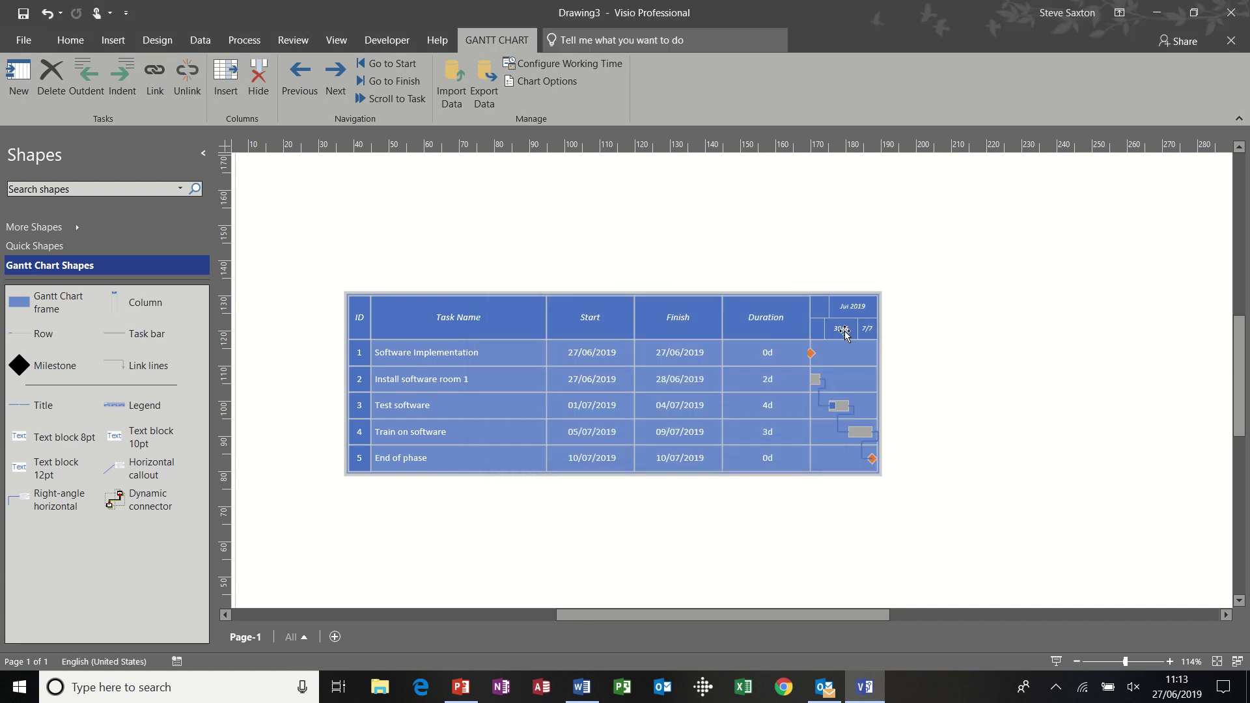
Switch the timescale's minor unit to Days.
{"action": "left_click", "coordinate": [551, 82]}
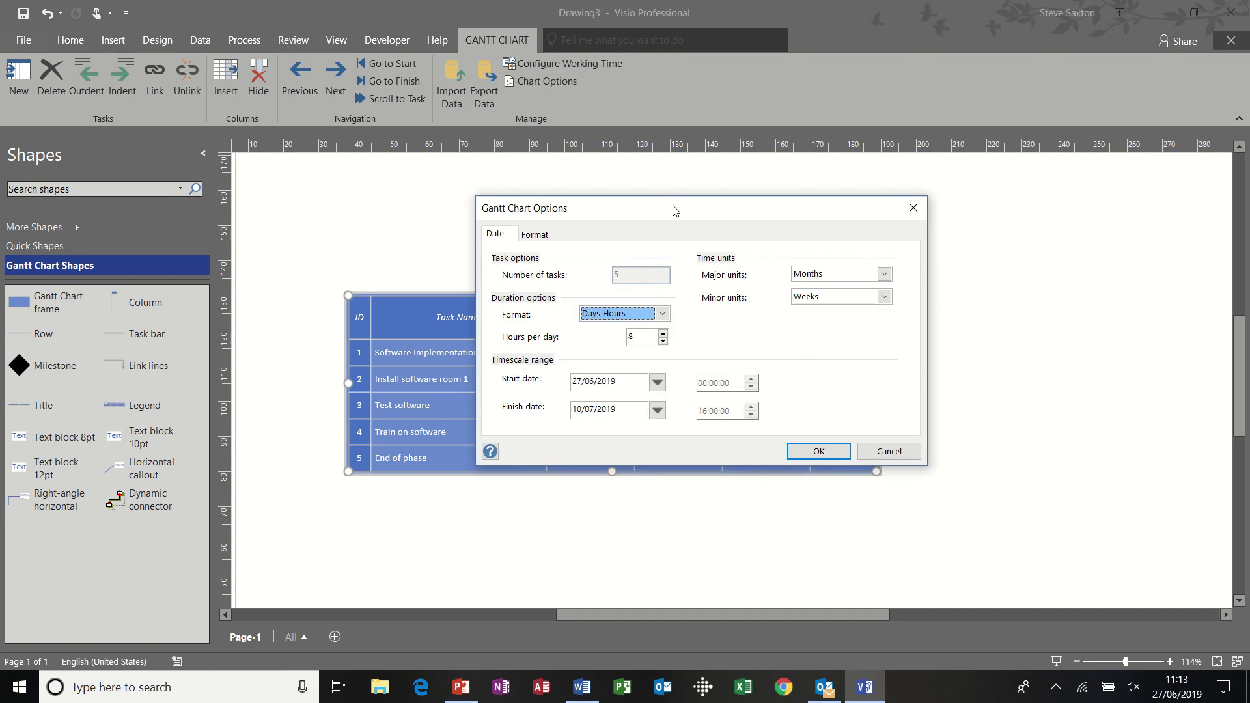
{"action": "left_click", "coordinate": [884, 297]}
{"action": "left_click", "coordinate": [865, 321]}
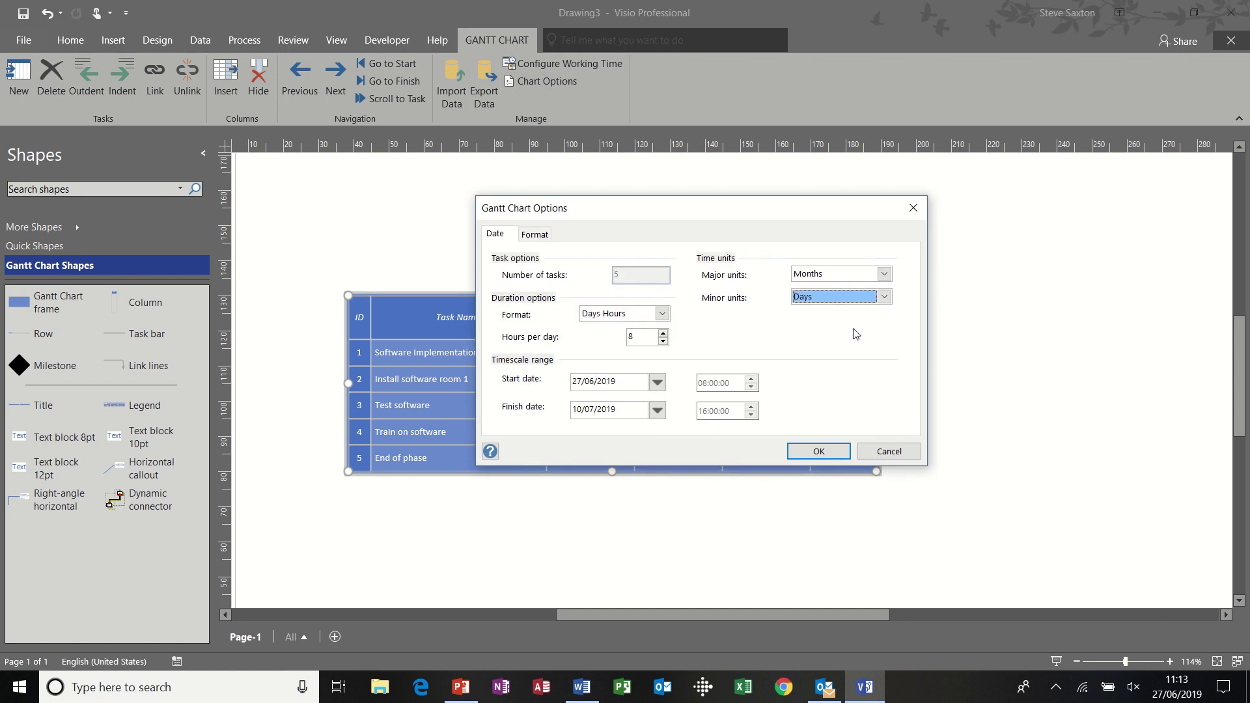
{"action": "left_click", "coordinate": [818, 449]}
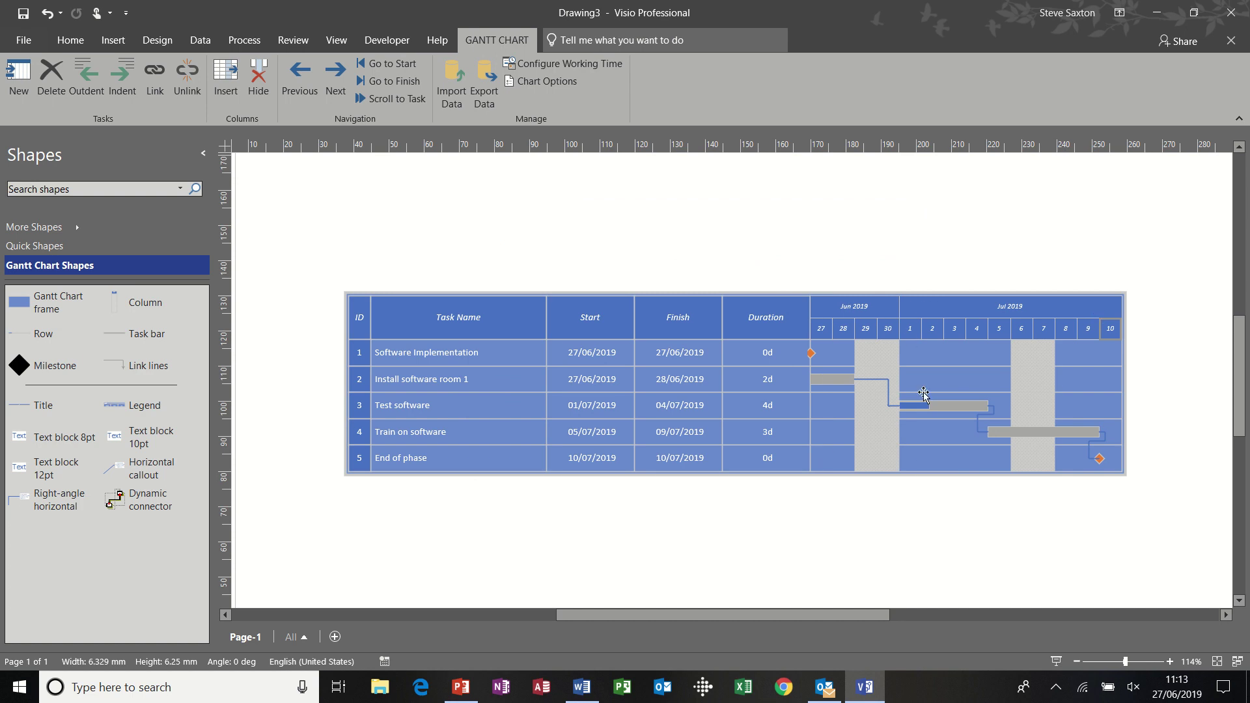
Apply the teal Ion theme to the drawing.
{"action": "left_click", "coordinate": [158, 43]}
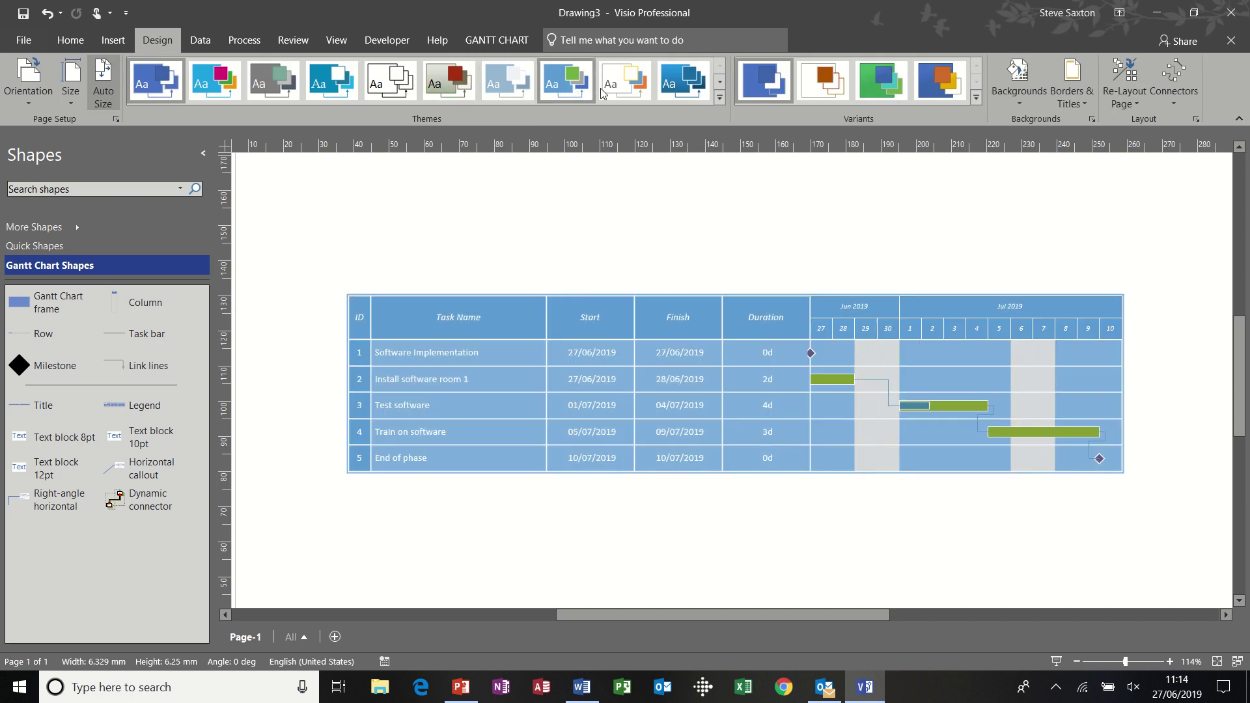
{"action": "left_click", "coordinate": [720, 97]}
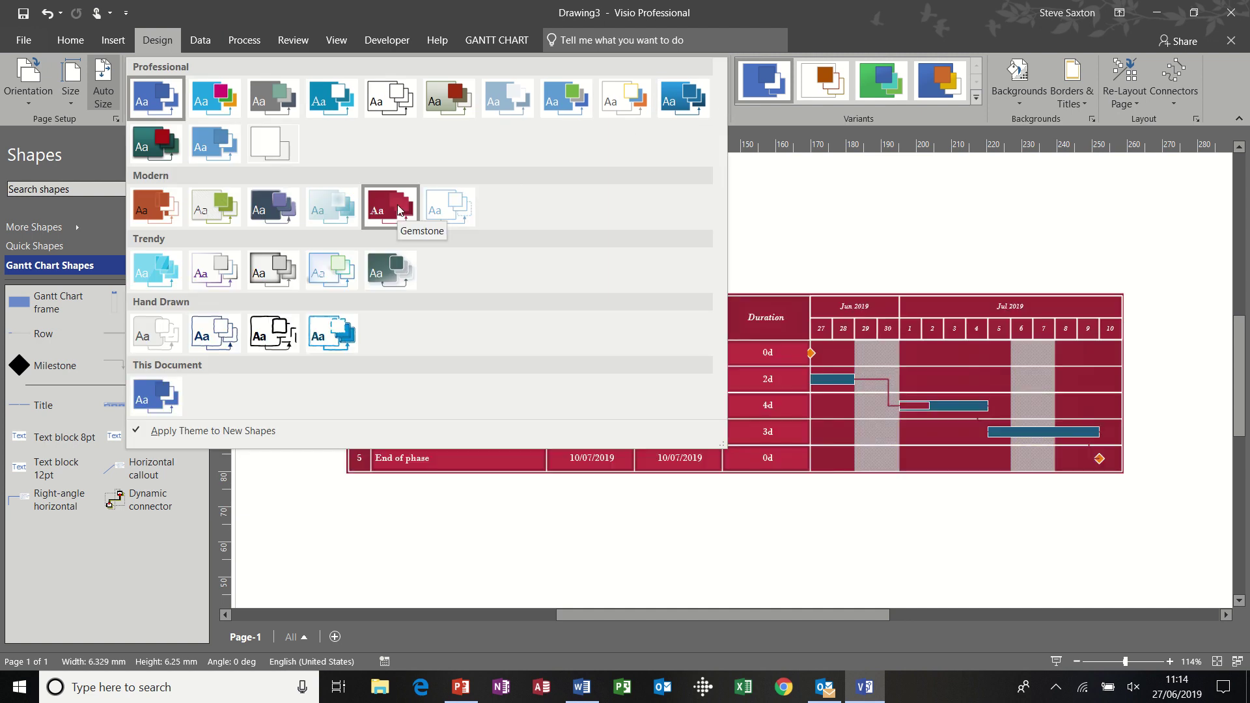
{"action": "left_click", "coordinate": [167, 145]}
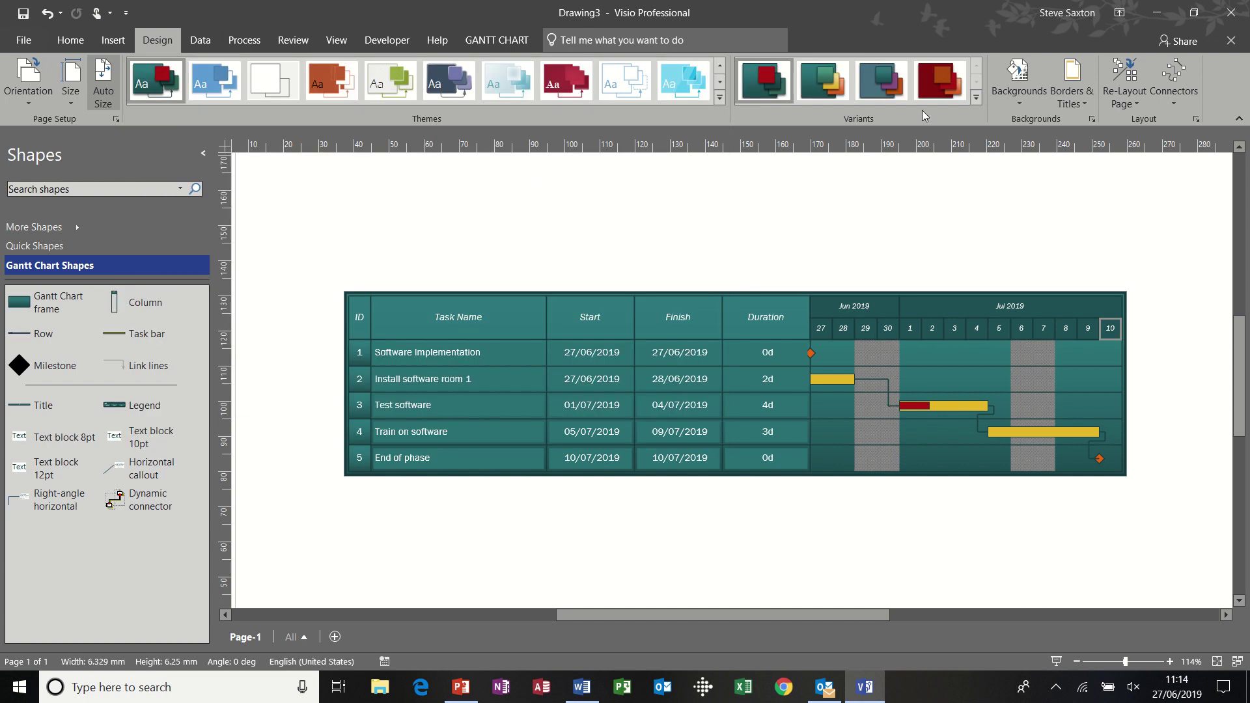
Set the variant effects to Gemstone and choose a connector style for the task links.
{"action": "left_click", "coordinate": [978, 98]}
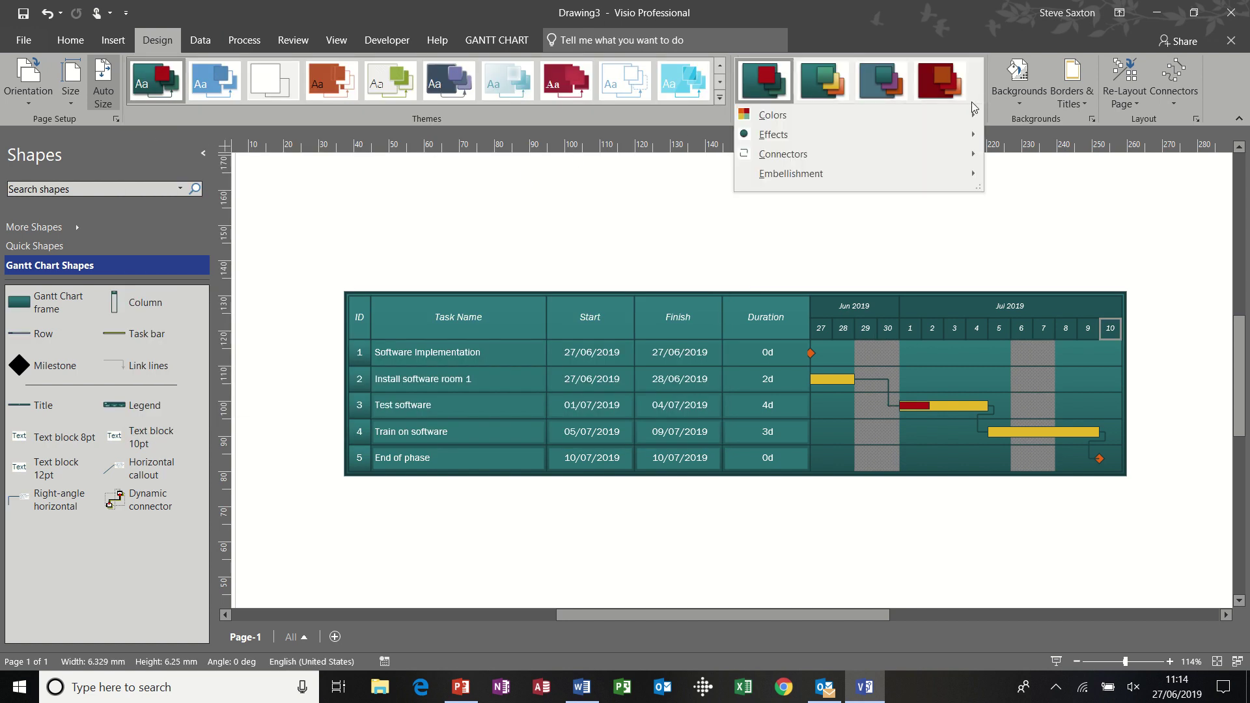
{"action": "mouse_move", "coordinate": [973, 117]}
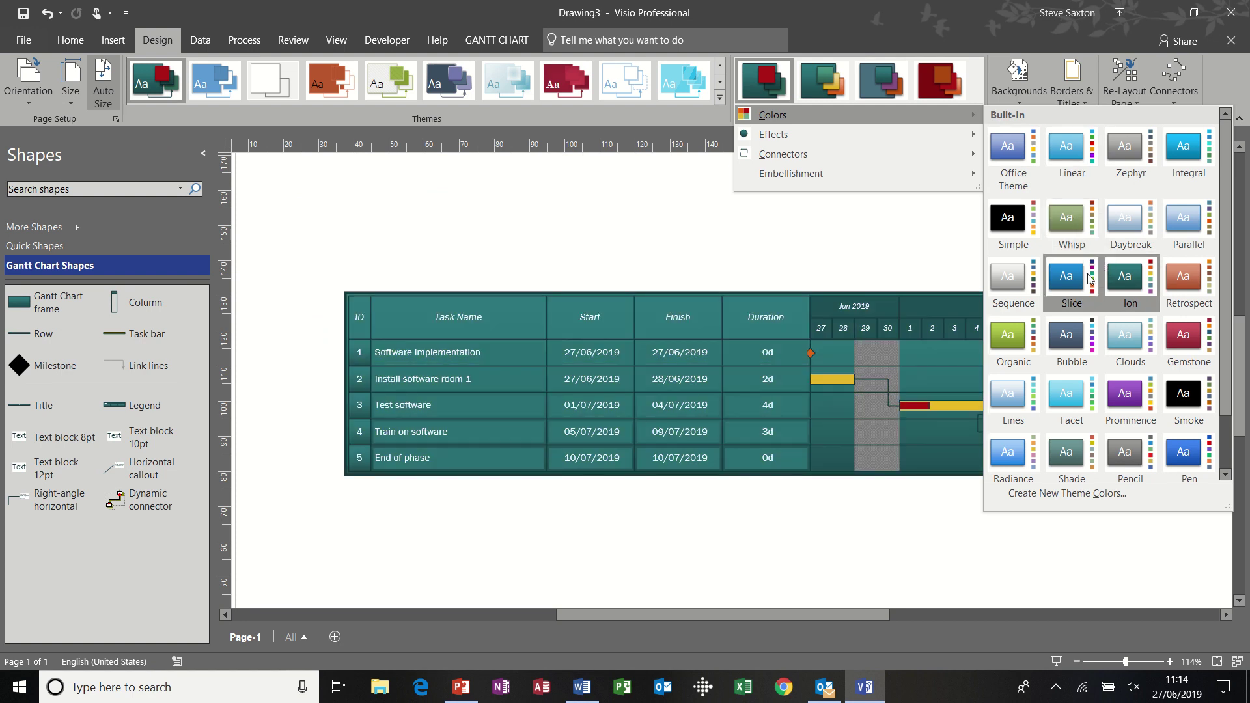
{"action": "mouse_move", "coordinate": [960, 136]}
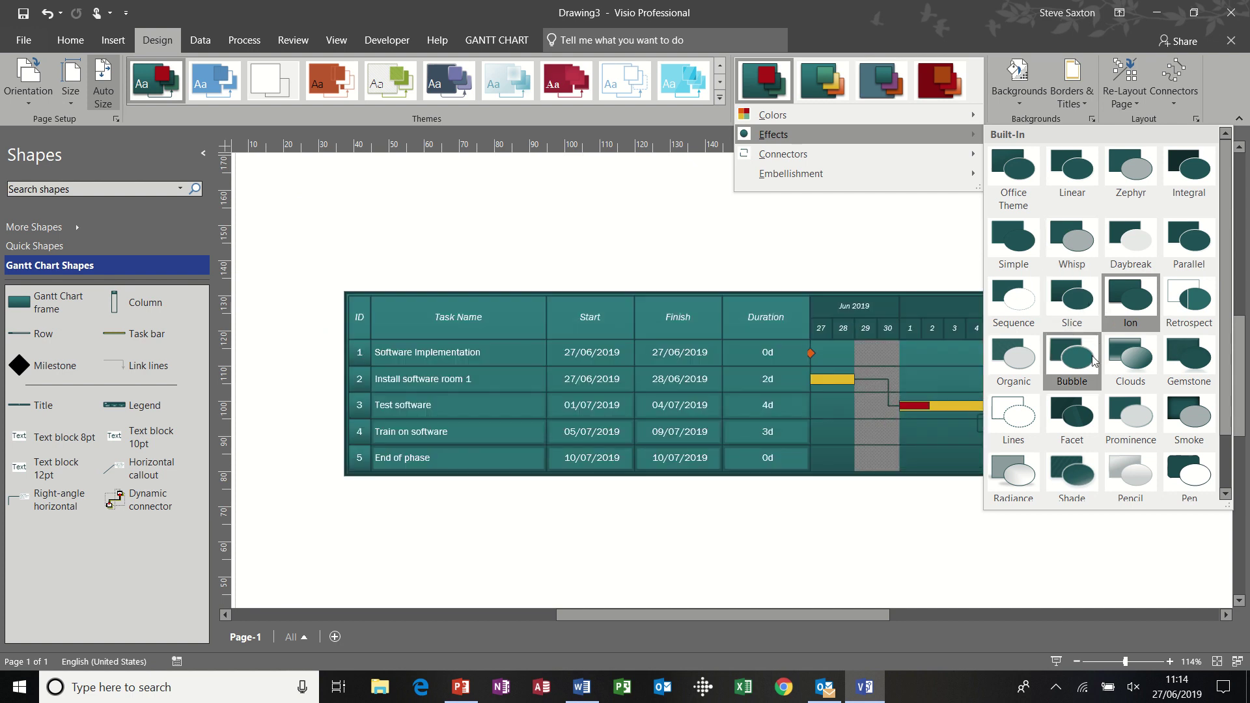
{"action": "left_click", "coordinate": [1186, 368]}
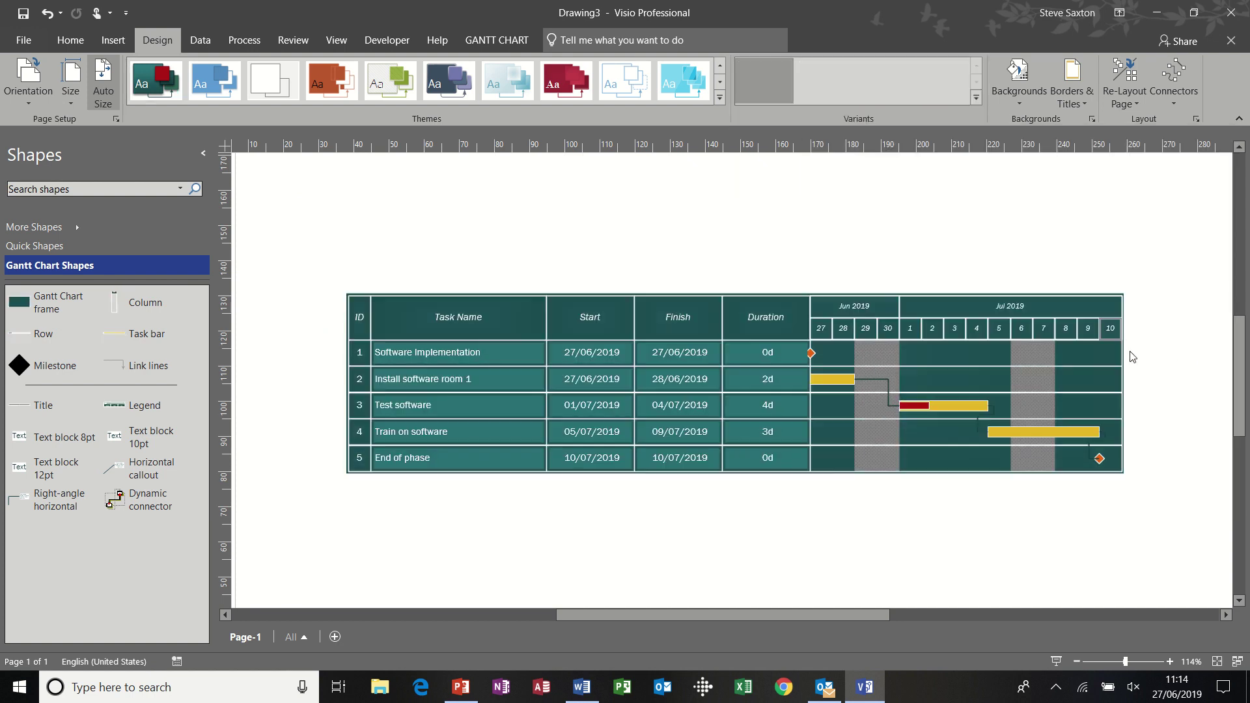
{"action": "left_click", "coordinate": [976, 98]}
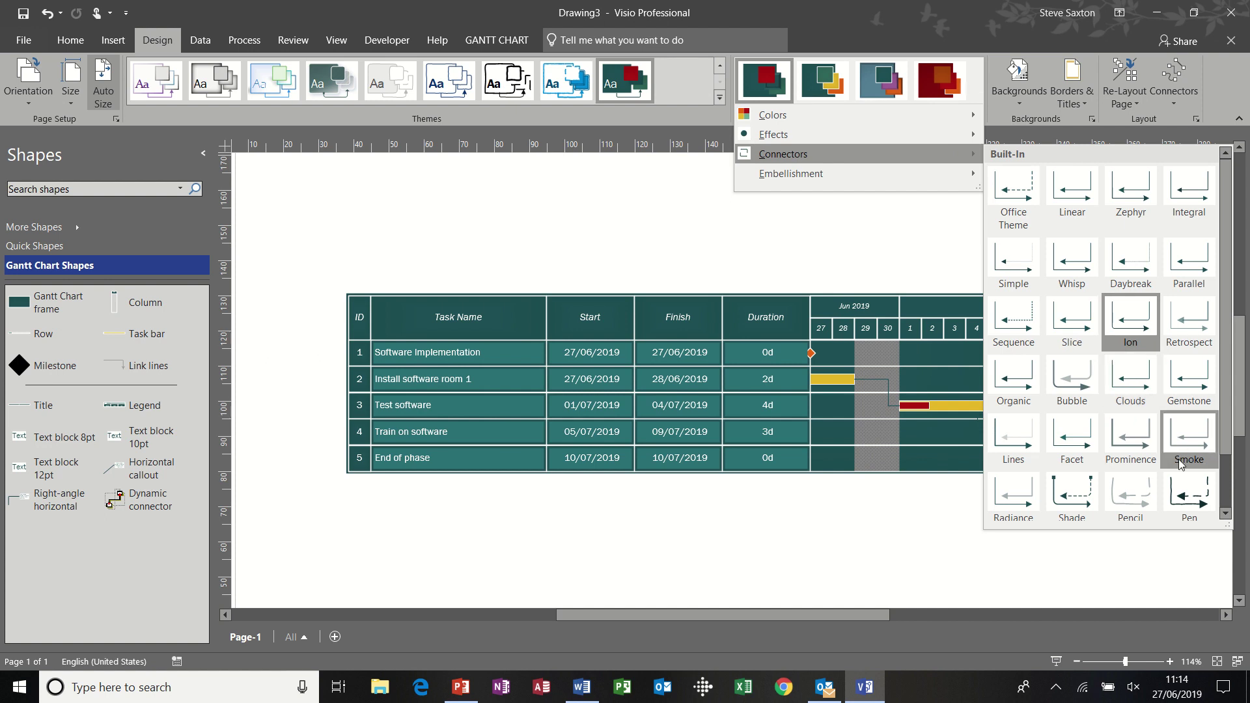
{"action": "left_click", "coordinate": [1184, 493]}
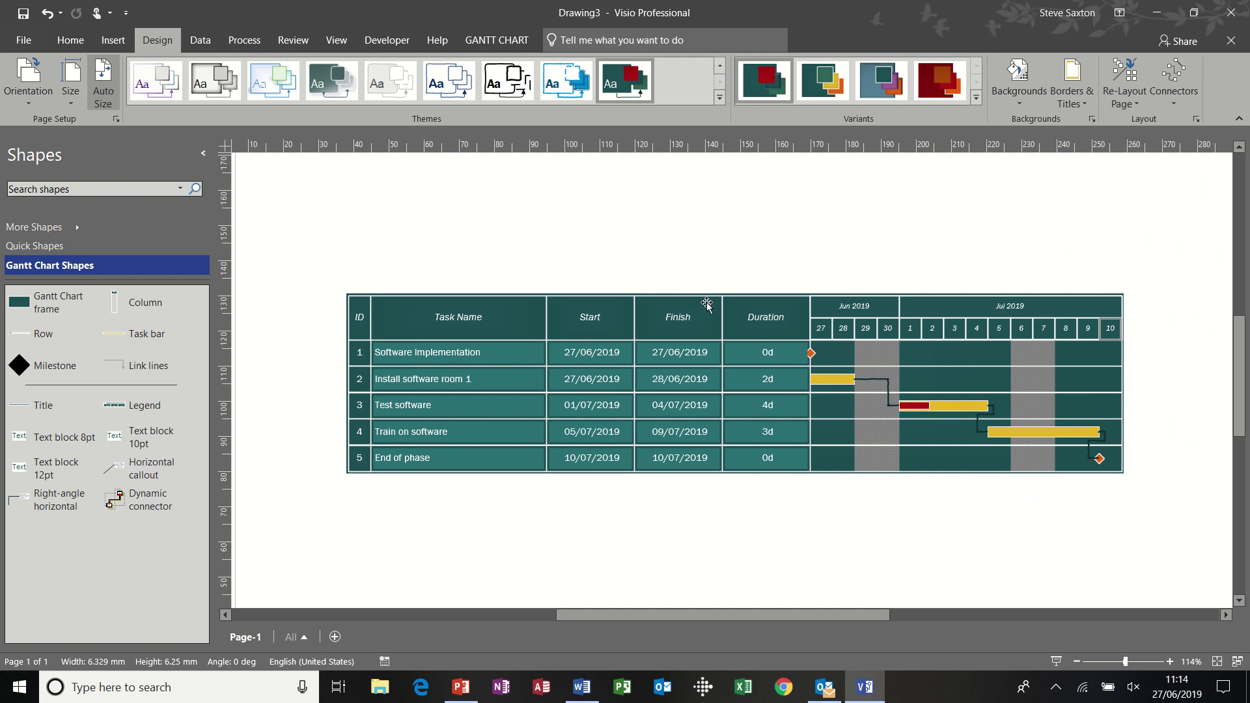
Add a new Page-2 and start a Gantt chart data import.
{"action": "left_click", "coordinate": [335, 638]}
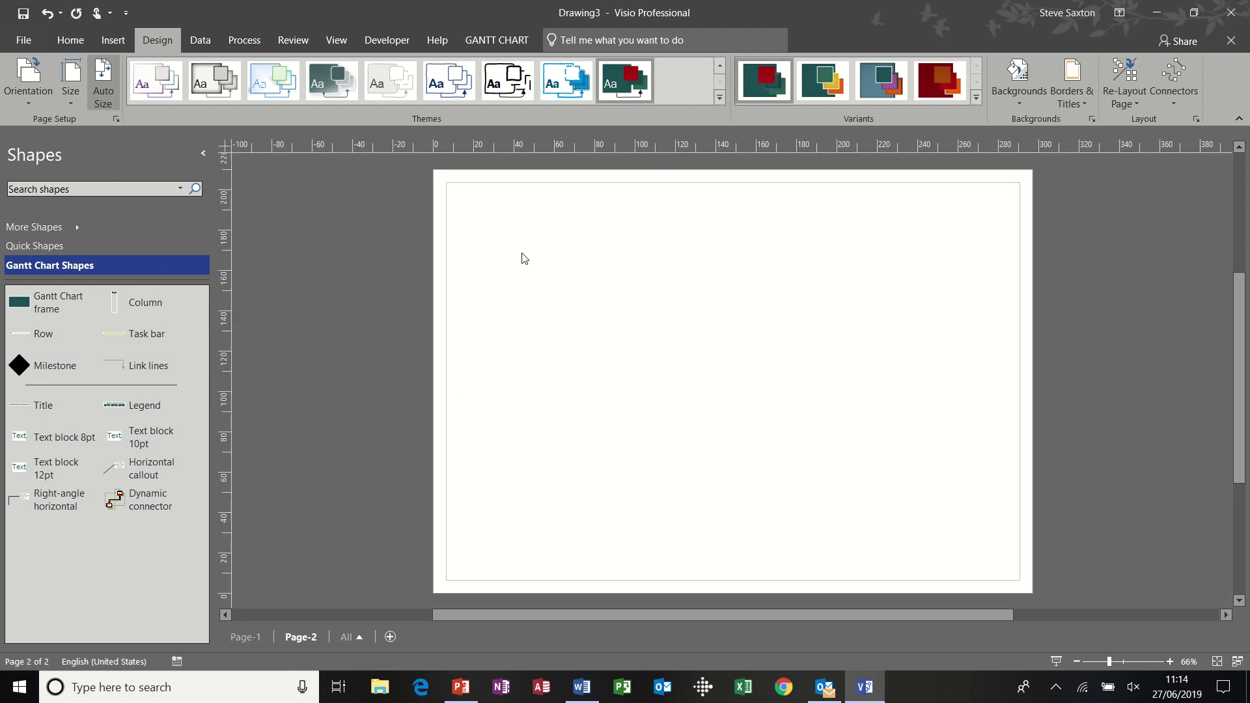
{"action": "left_click", "coordinate": [494, 39]}
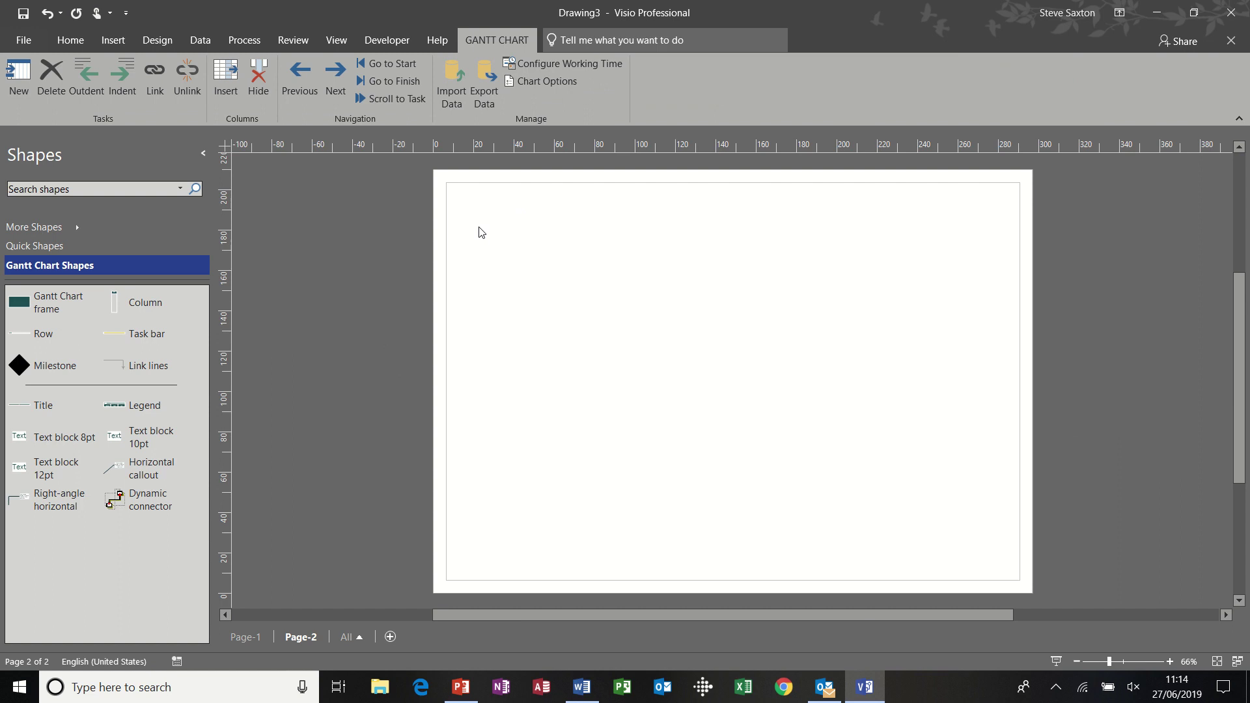
{"action": "left_click", "coordinate": [451, 76]}
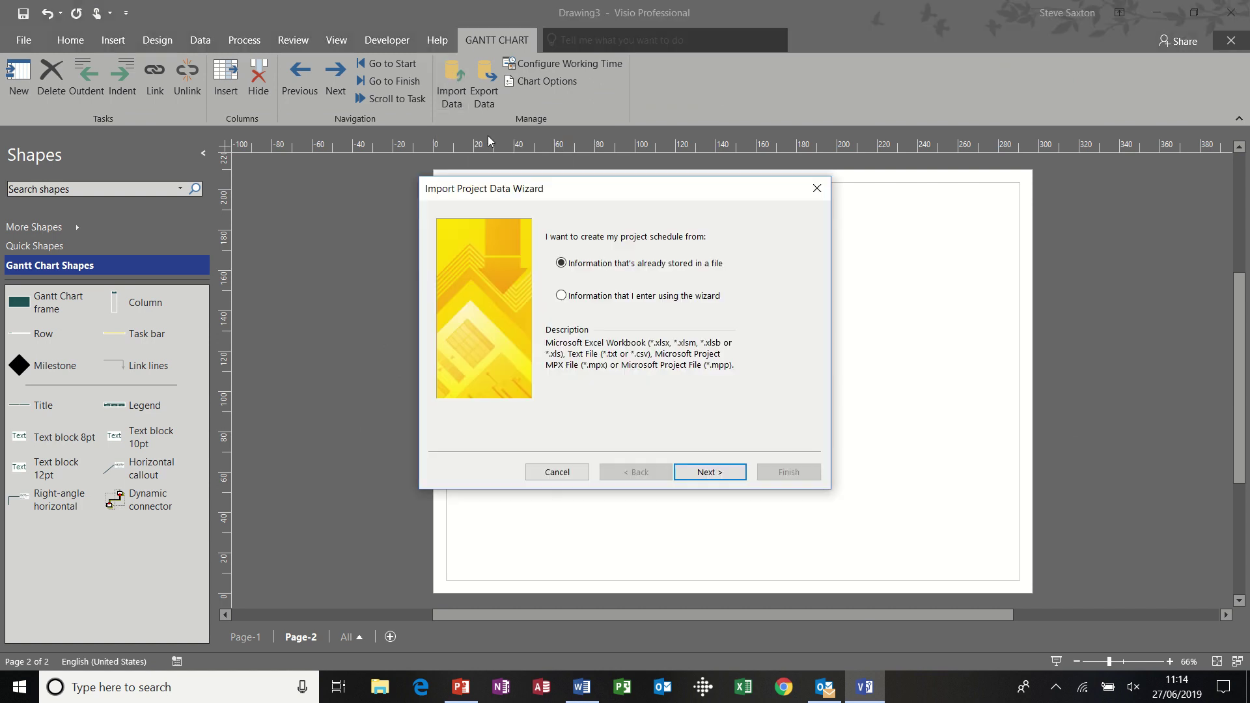
Import the Build a wooden house 2019 Microsoft Project file with default timescale and all task types.
{"action": "left_click", "coordinate": [719, 475]}
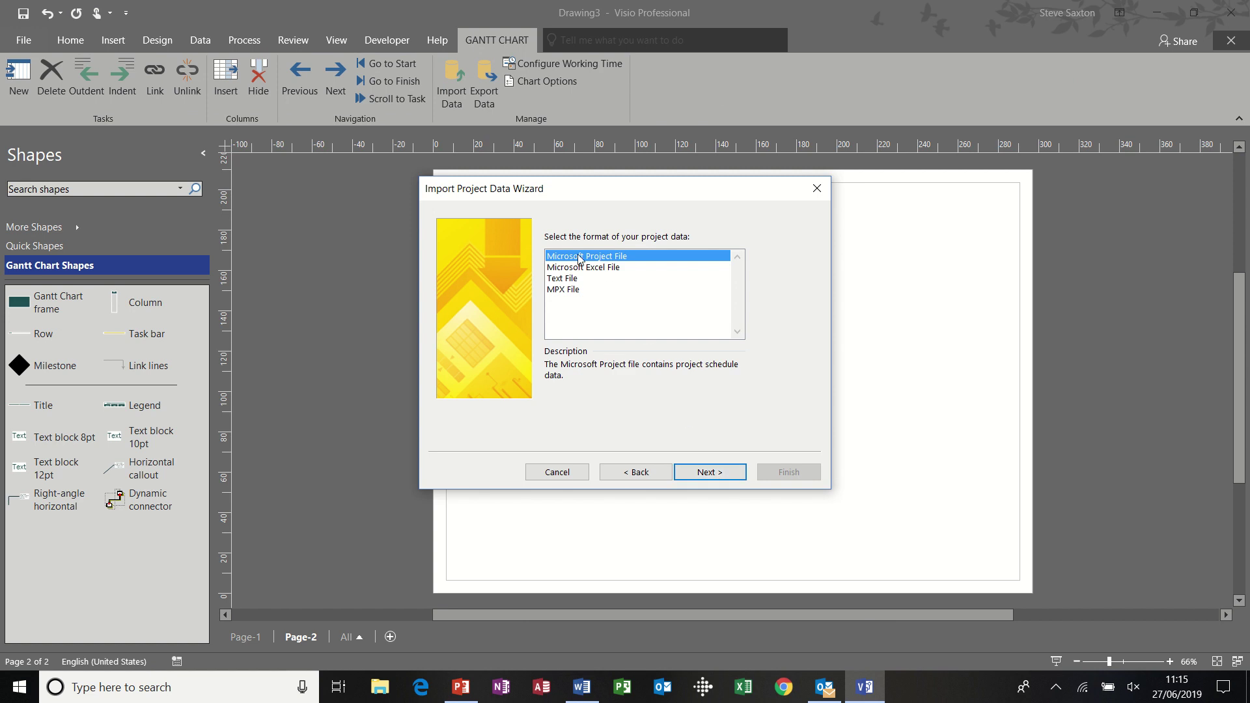
{"action": "left_click", "coordinate": [710, 470]}
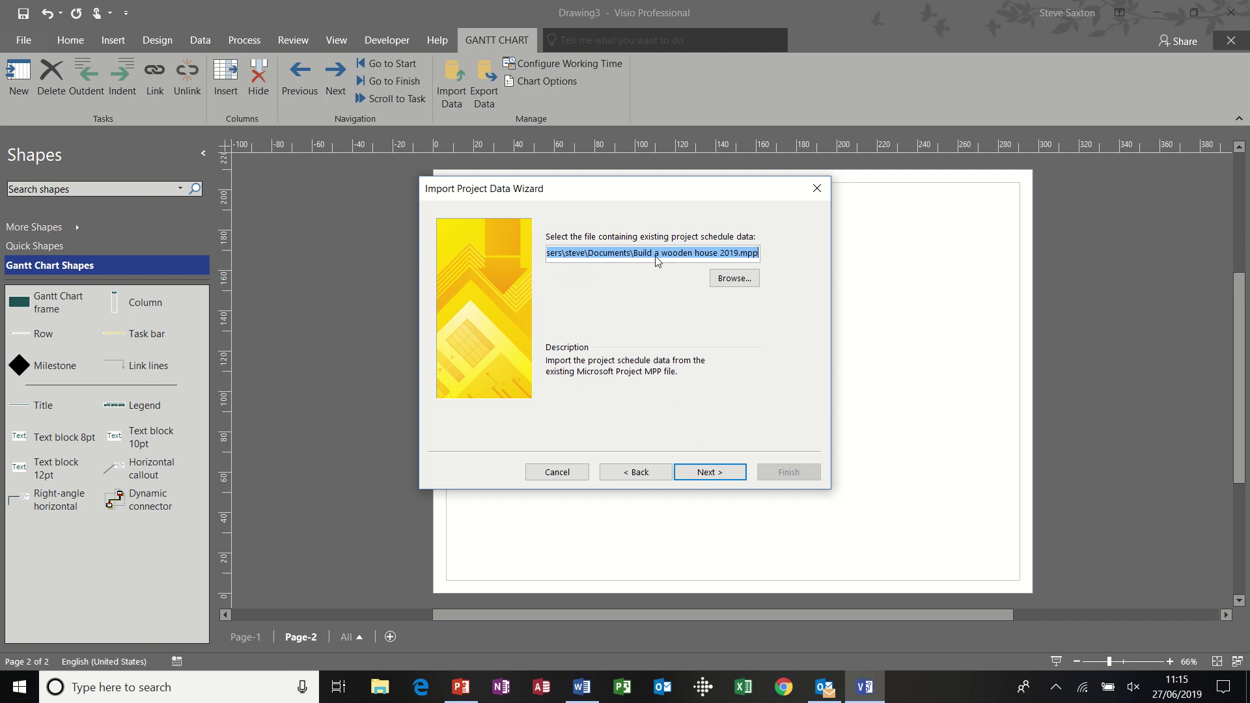
{"action": "left_click", "coordinate": [718, 472]}
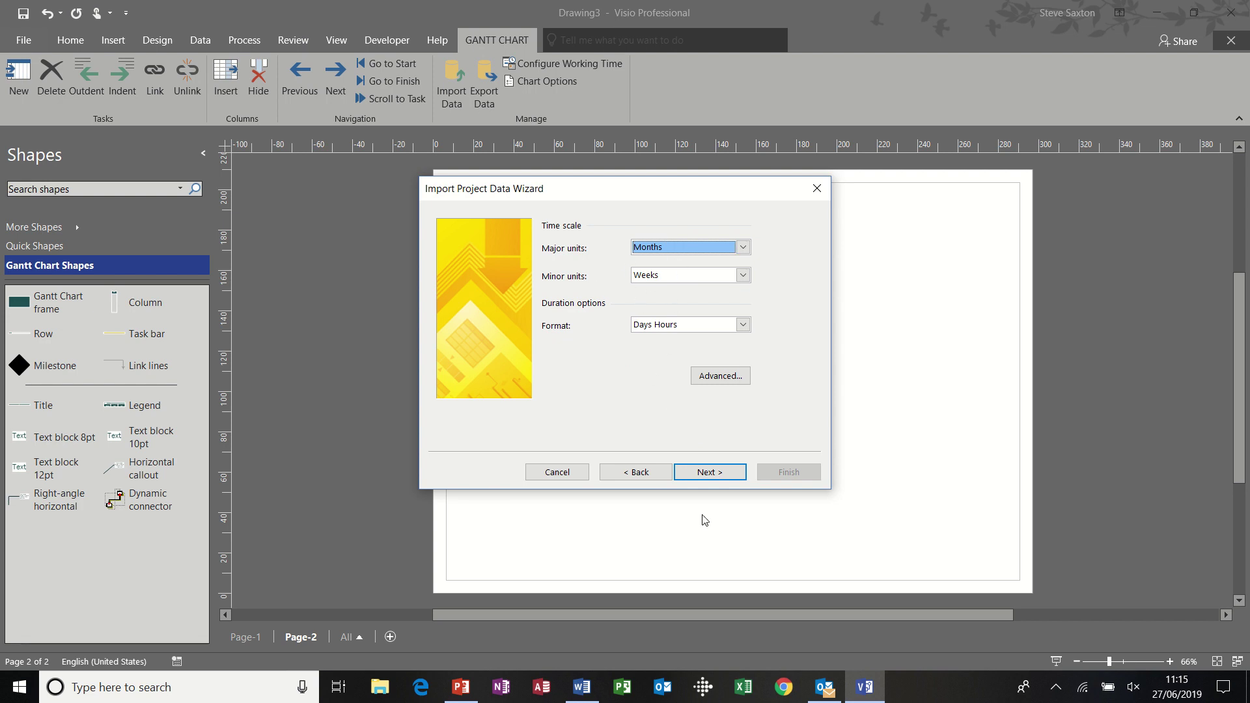
{"action": "left_click", "coordinate": [711, 472]}
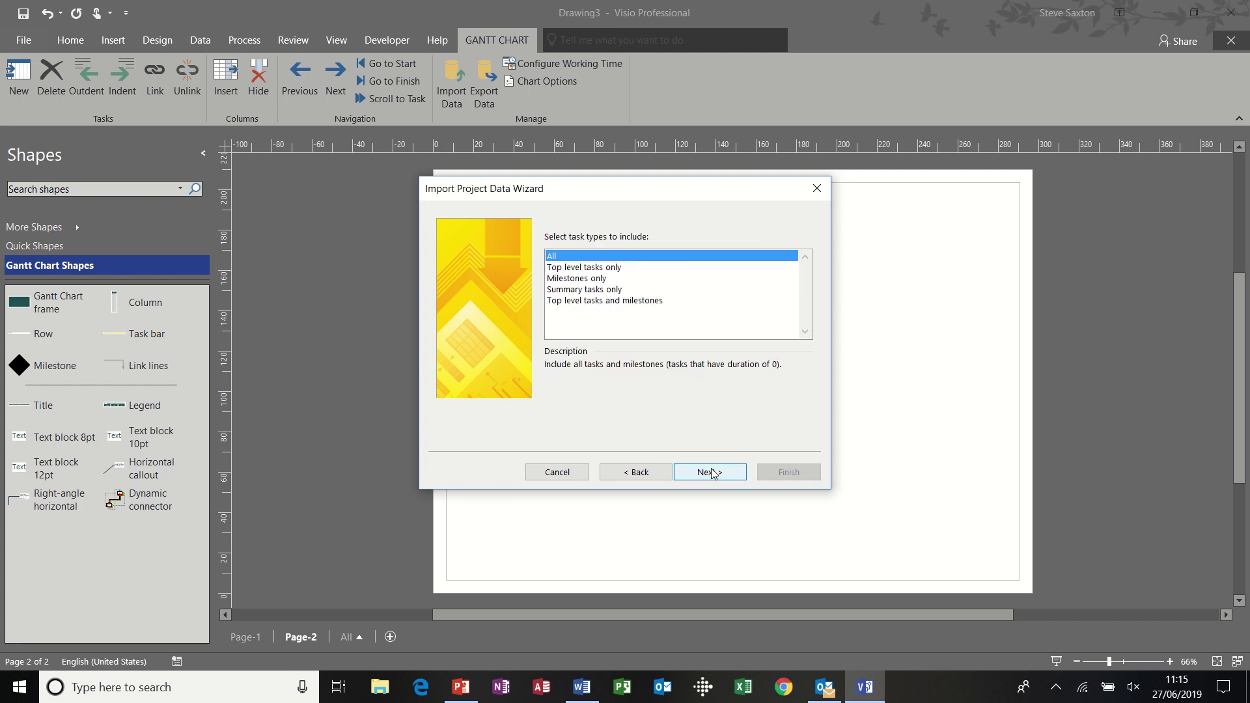
{"action": "left_click", "coordinate": [712, 472]}
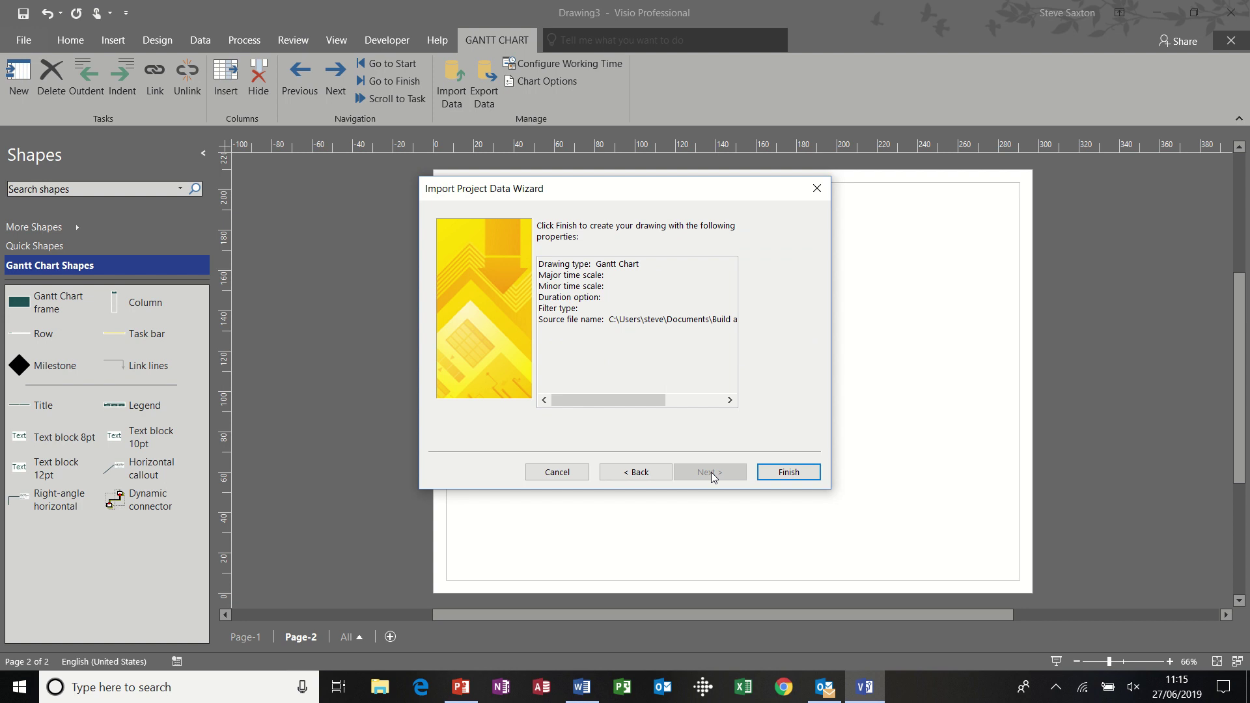
{"action": "left_click", "coordinate": [779, 472]}
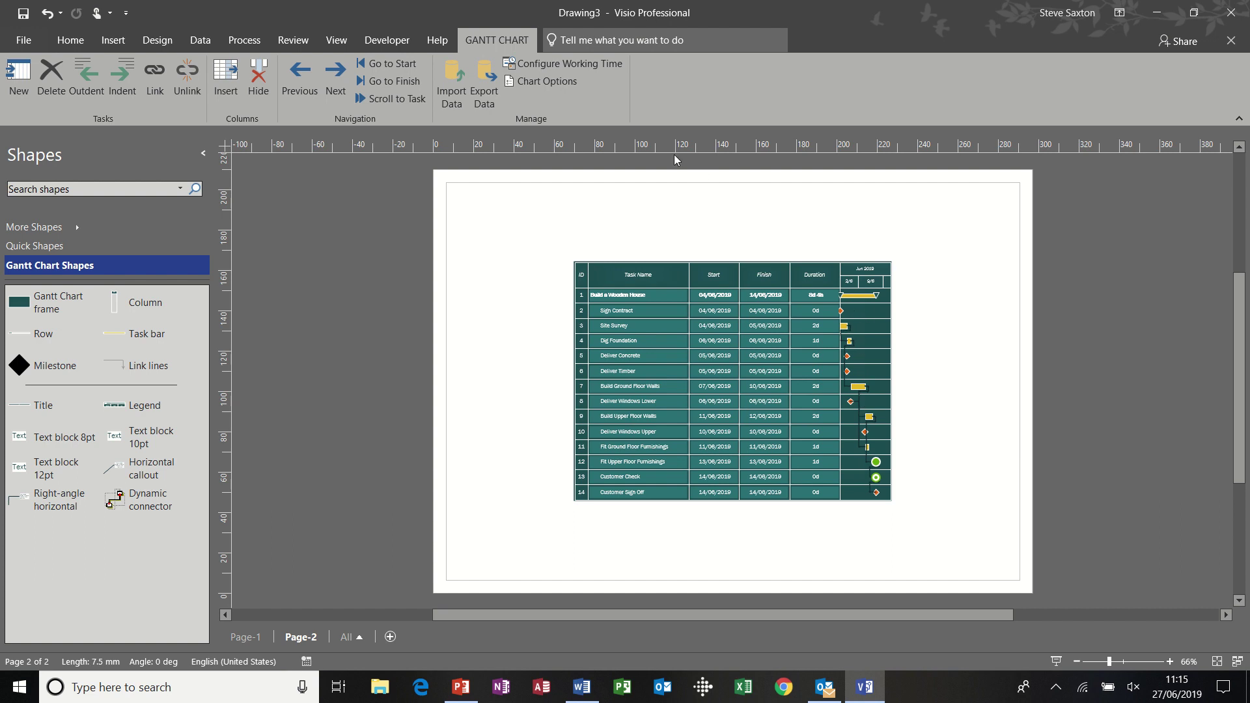
Set the imported chart's major timescale units to Weeks in Chart Options.
{"action": "left_click", "coordinate": [570, 84]}
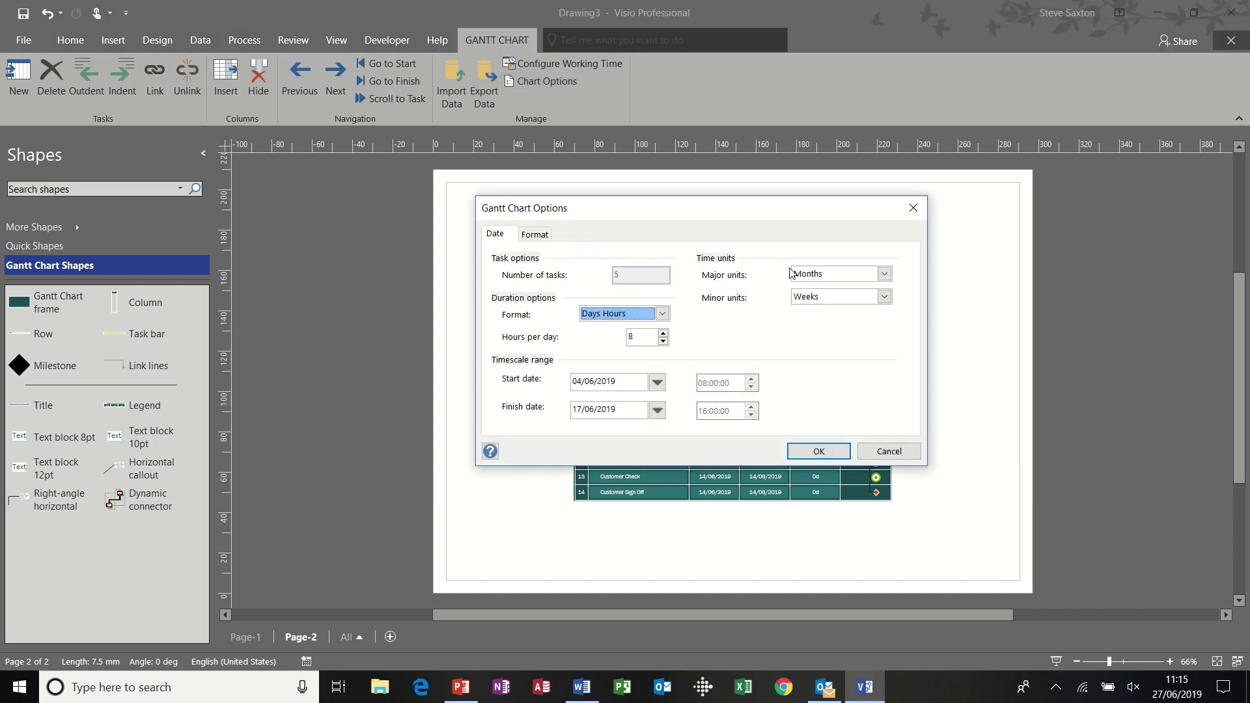
{"action": "left_click", "coordinate": [884, 273]}
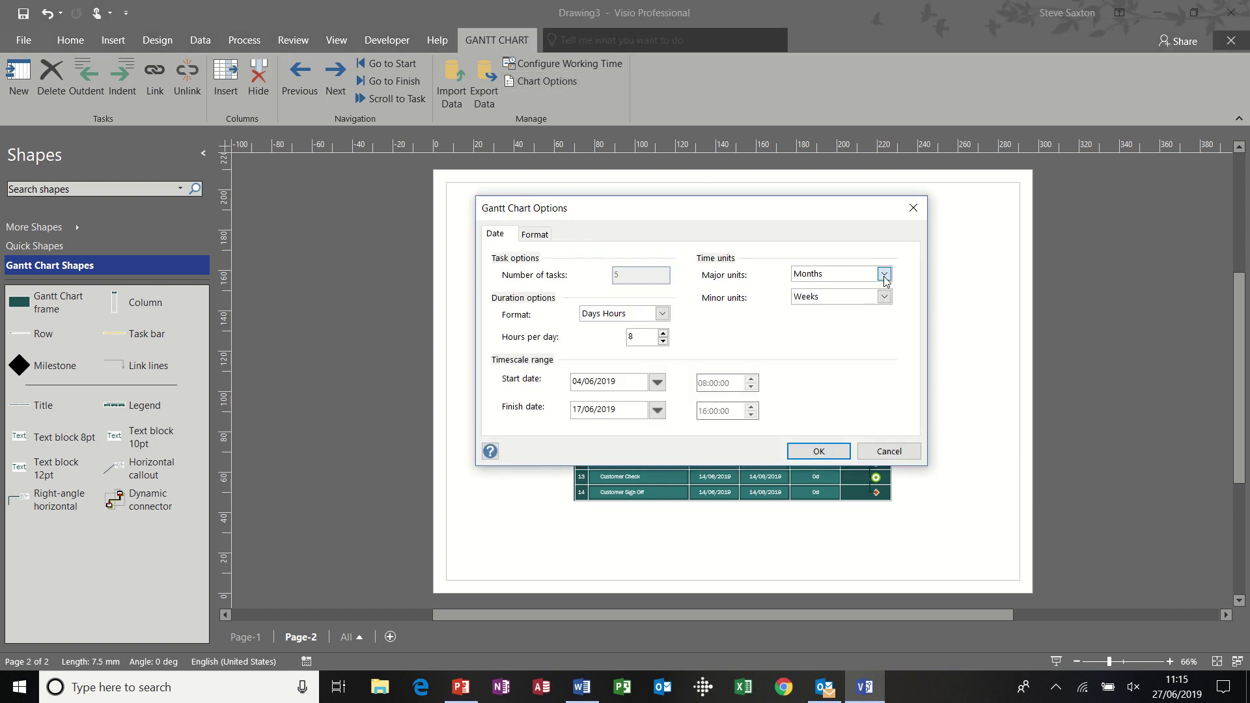
{"action": "left_click", "coordinate": [853, 321]}
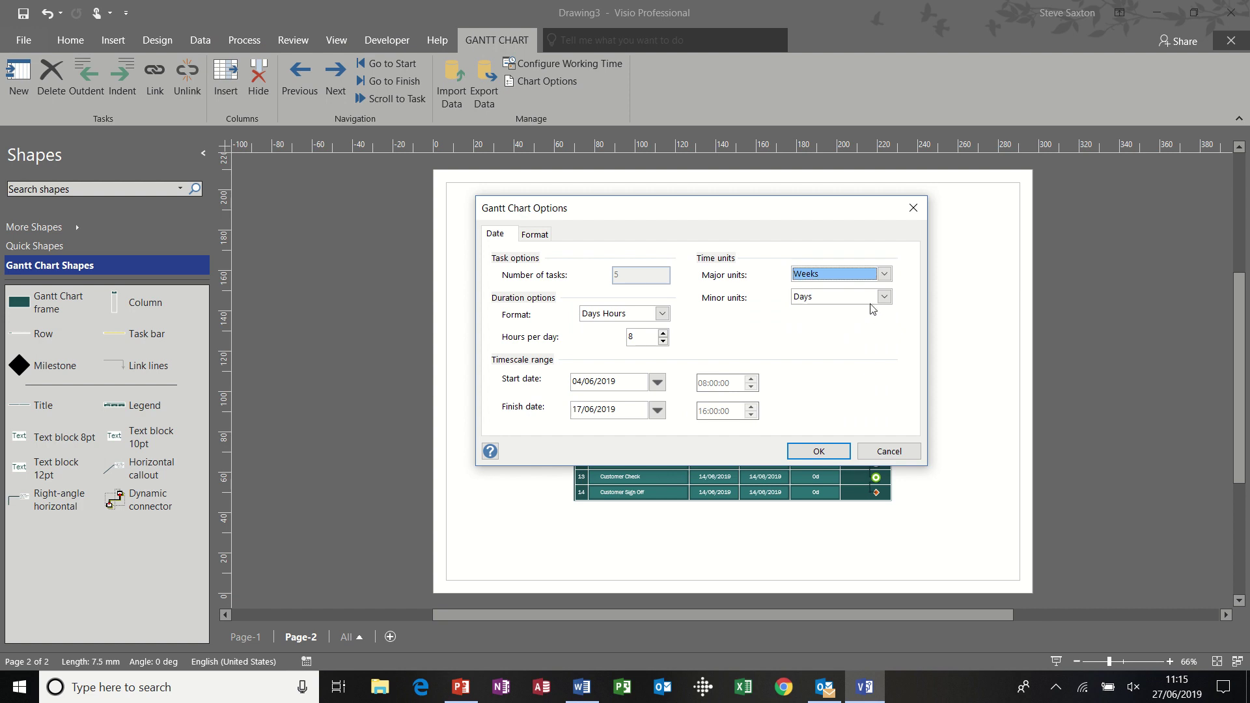
{"action": "left_click", "coordinate": [816, 451]}
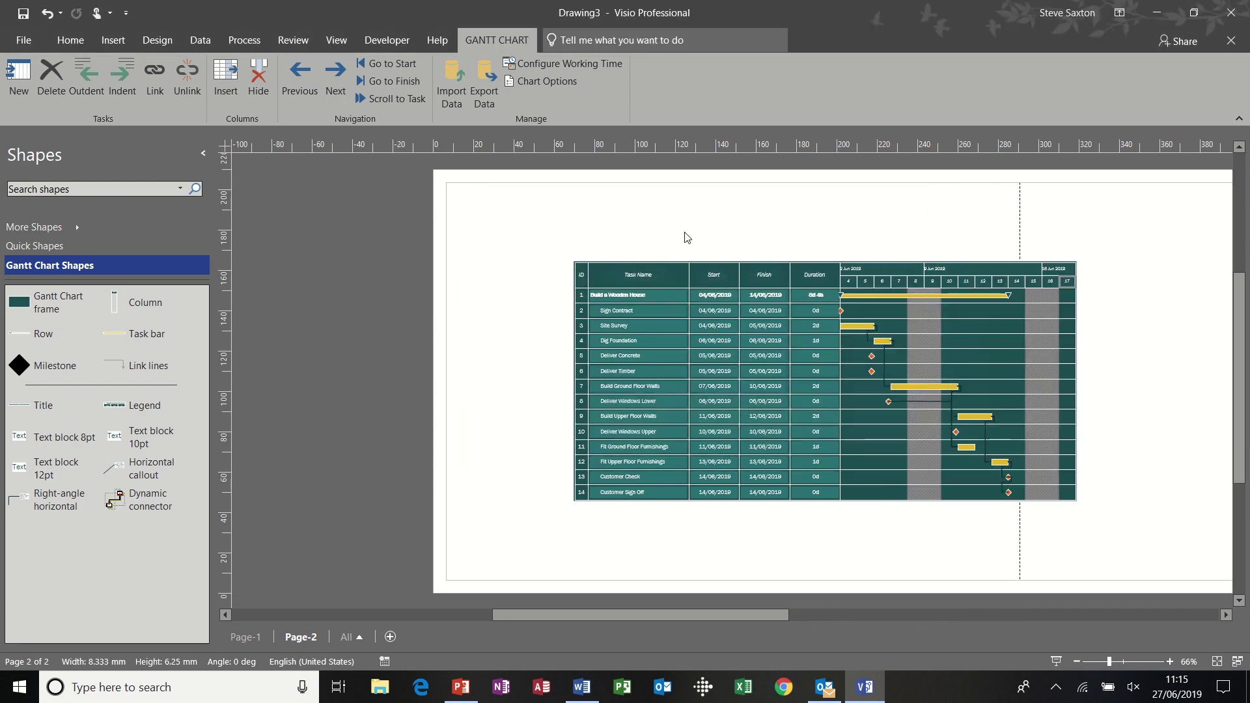
Select and deselect the Task Name column, then return to the teal chart on Page-1.
{"action": "mouse_move", "coordinate": [680, 262]}
{"action": "left_mouse_down"}
{"action": "mouse_move", "coordinate": [639, 261]}
{"action": "mouse_move", "coordinate": [688, 262]}
{"action": "left_mouse_up"}
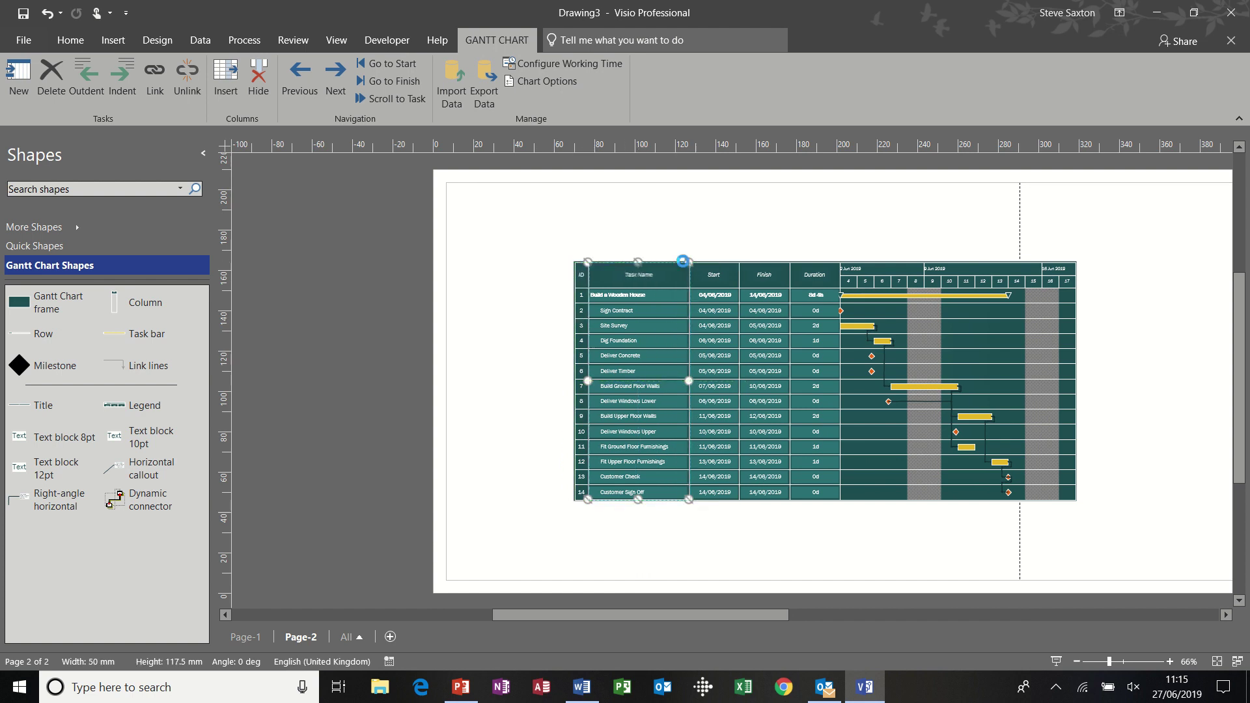
{"action": "left_click", "coordinate": [836, 530]}
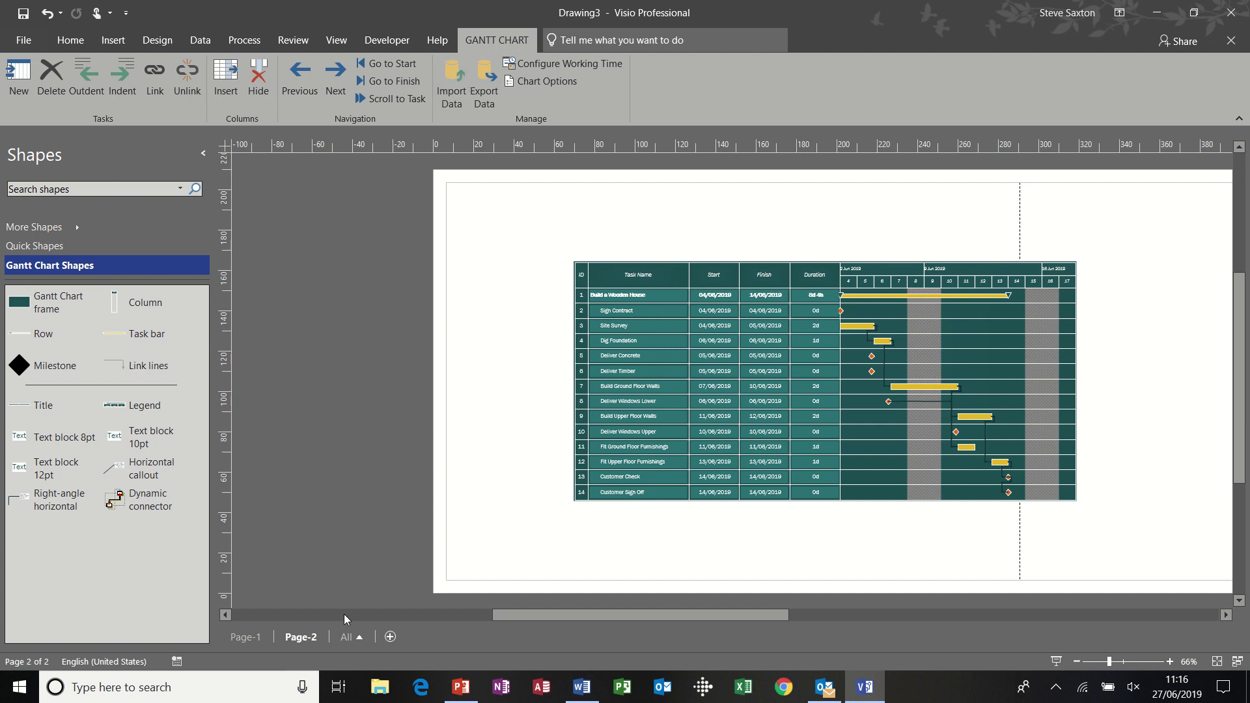
{"action": "left_click", "coordinate": [245, 637]}
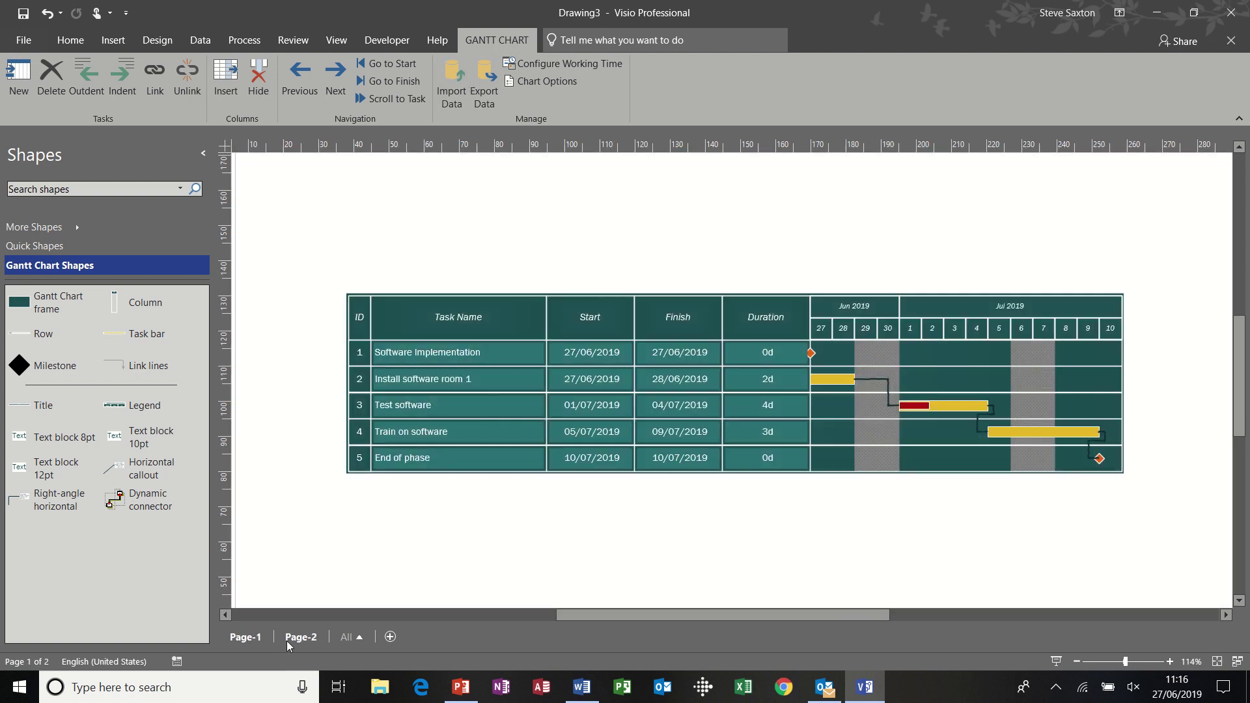